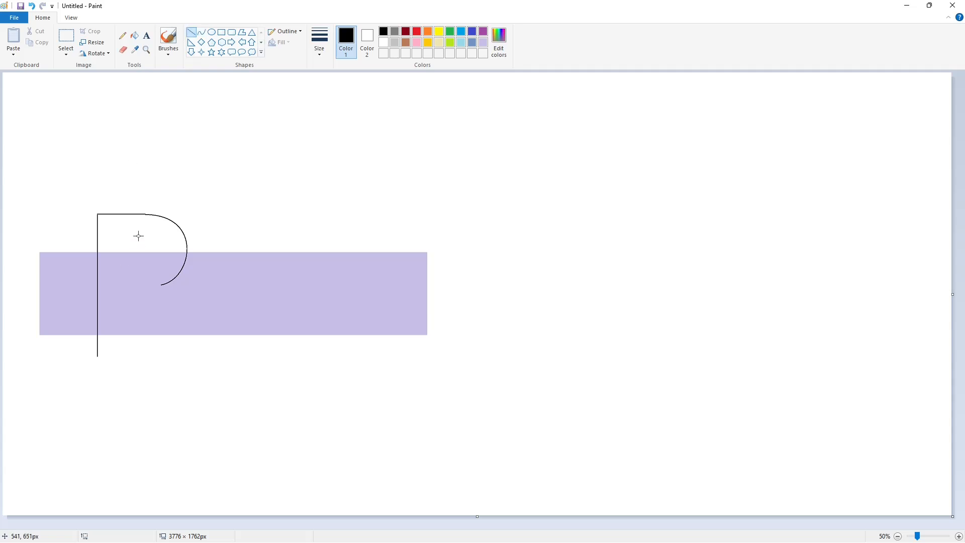
Complete the R's outline with an inner stem line, a curved inner counter and two diagonal leg lines.
{"action": "left_click_drag", "start_coordinate": [128, 233], "coordinate": [128, 352]}
{"action": "left_click", "coordinate": [202, 32]}
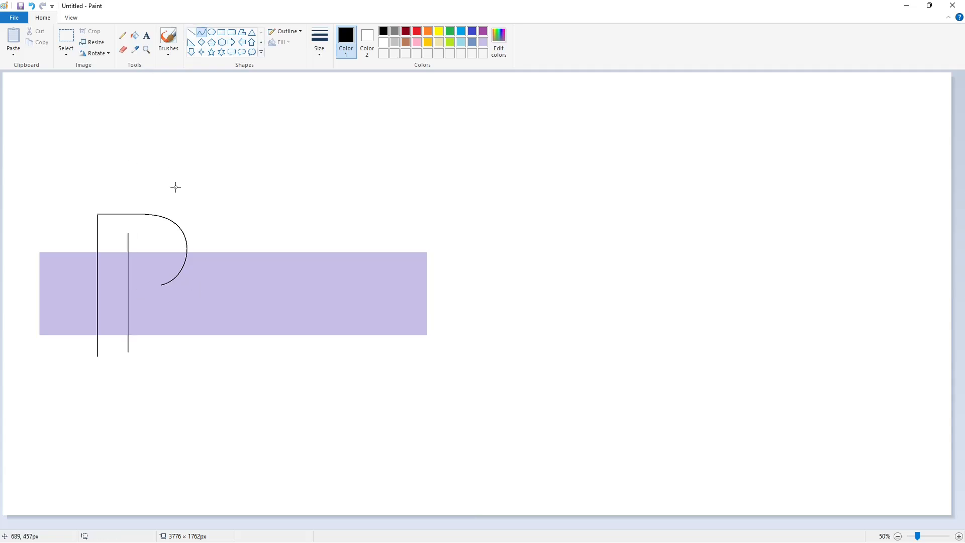
{"action": "mouse_move", "coordinate": [128, 264]}
{"action": "left_mouse_down"}
{"action": "mouse_move", "coordinate": [166, 234]}
{"action": "mouse_move", "coordinate": [156, 272]}
{"action": "mouse_move", "coordinate": [173, 357]}
{"action": "left_mouse_up"}
{"action": "left_click", "coordinate": [191, 32]}
{"action": "left_click_drag", "start_coordinate": [162, 285], "coordinate": [207, 350]}
{"action": "left_click", "coordinate": [135, 36]}
{"action": "left_click", "coordinate": [111, 237]}
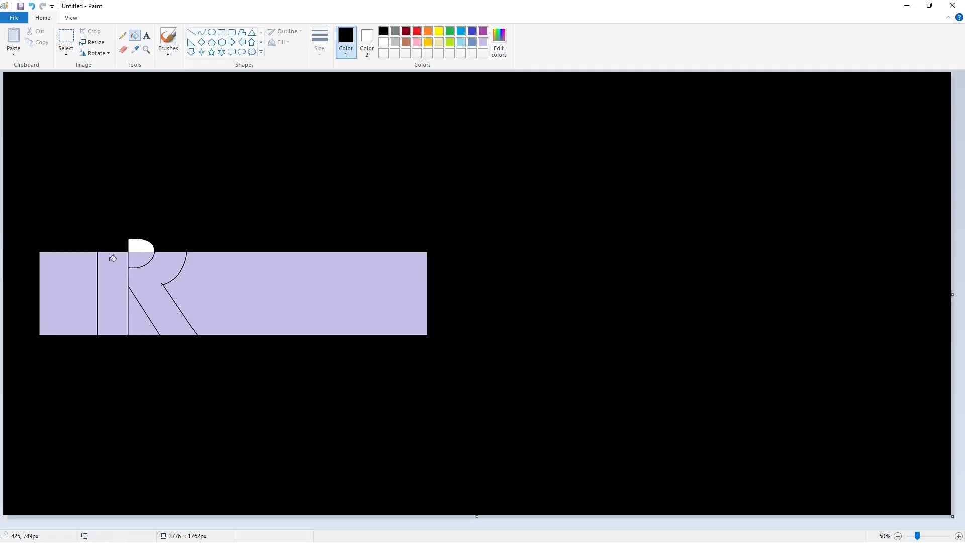
{"action": "key", "text": "ctrl+z"}
Close the gap in the R's outline at its upper-left corner and fill the letter's body black.
{"action": "left_click", "coordinate": [959, 536]}
{"action": "left_click", "coordinate": [191, 32]}
{"action": "left_click_drag", "start_coordinate": [192, 243], "coordinate": [195, 252]}
{"action": "left_click", "coordinate": [135, 36]}
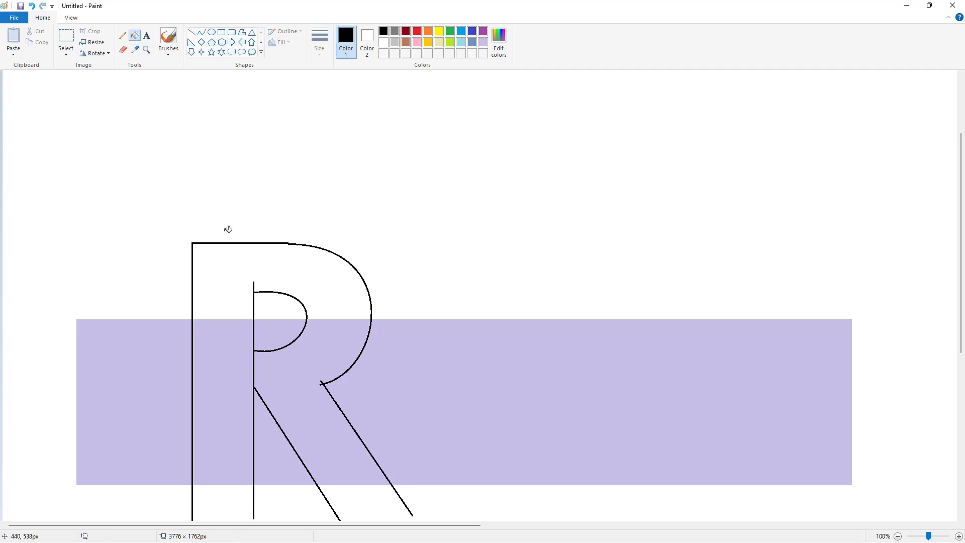
{"action": "left_click", "coordinate": [222, 277]}
{"action": "scroll", "coordinate": [312, 317], "scroll_direction": "down", "scroll_amount": 2}
{"action": "left_click", "coordinate": [313, 318]}
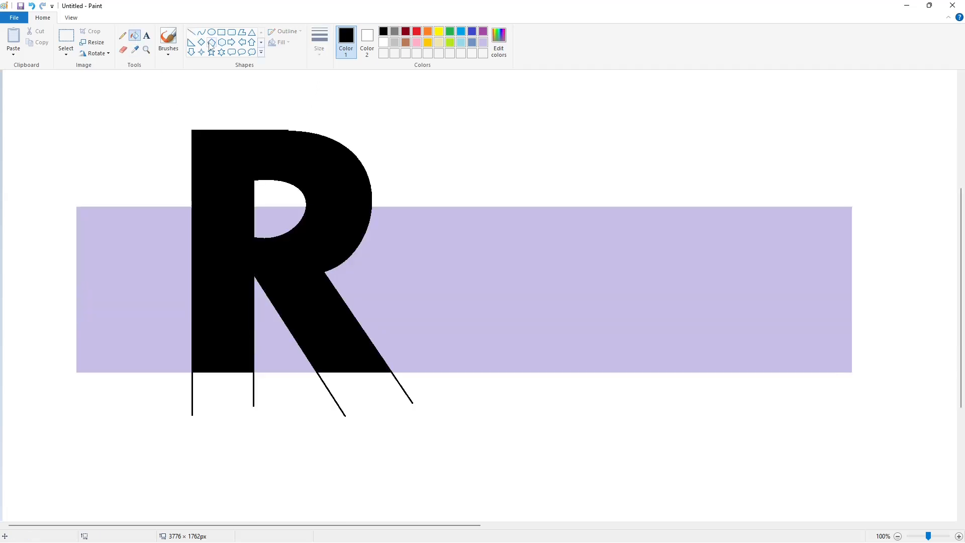
Fill the lavender areas beside the R's stem, inside its counter and between its legs with white.
{"action": "left_click", "coordinate": [383, 43]}
{"action": "left_click", "coordinate": [174, 280]}
{"action": "left_click", "coordinate": [277, 221]}
{"action": "left_click", "coordinate": [264, 333]}
Even out the R's top edge with a white horizontal line and its counter's edges with black lines.
{"action": "left_click", "coordinate": [191, 32]}
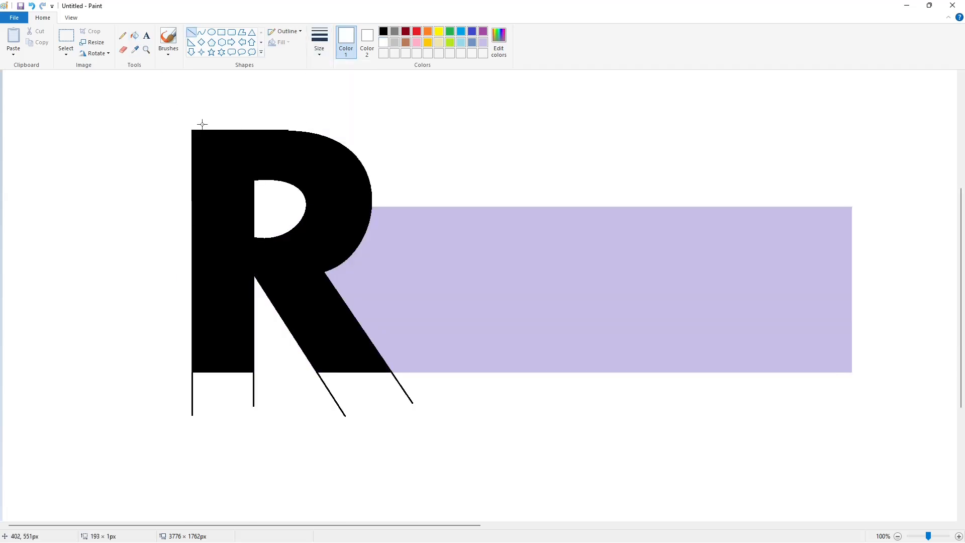
{"action": "left_click_drag", "start_coordinate": [173, 124], "coordinate": [301, 125]}
{"action": "left_click", "coordinate": [383, 32]}
{"action": "left_click_drag", "start_coordinate": [243, 176], "coordinate": [289, 177]}
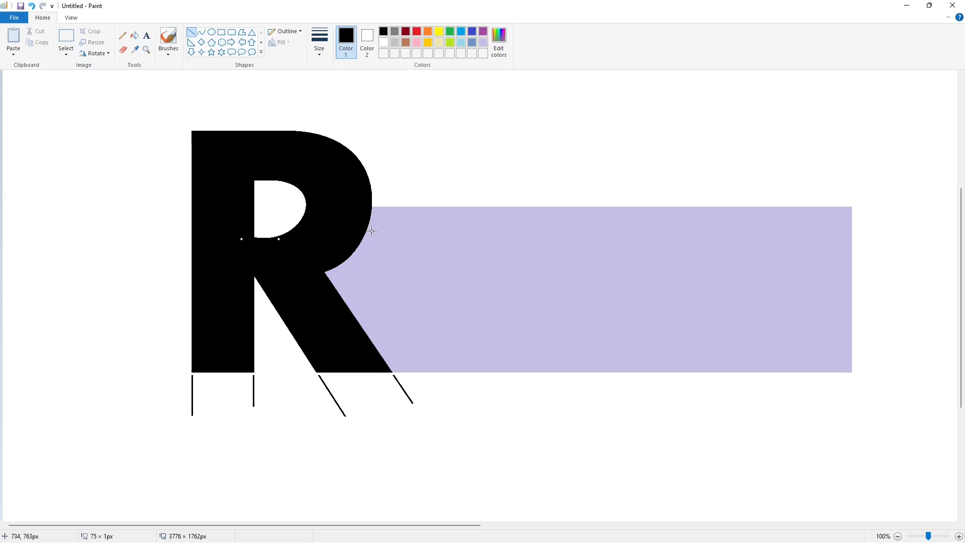
Remove the leftover outline stubs beneath the R by filling them white.
{"action": "left_click", "coordinate": [135, 35]}
{"action": "left_click", "coordinate": [384, 42]}
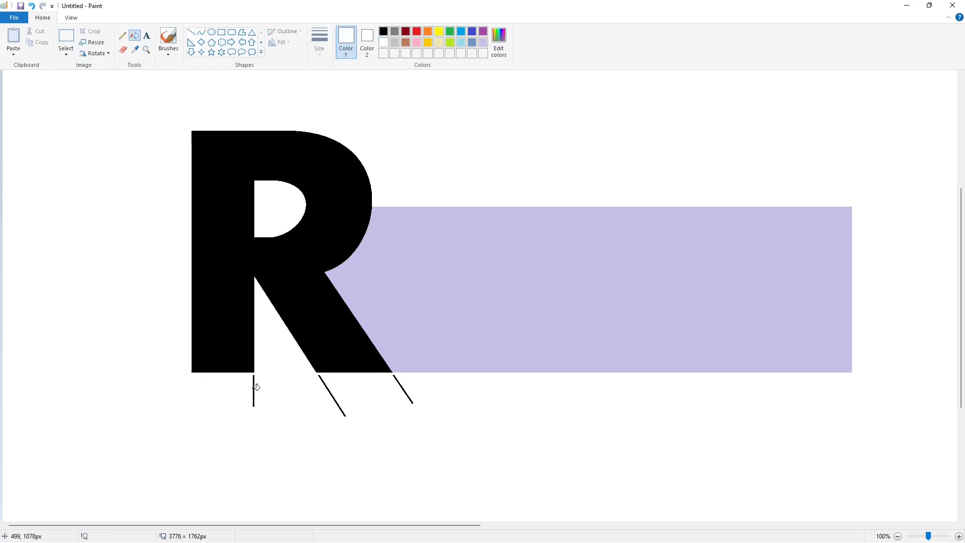
{"action": "scroll", "coordinate": [532, 295], "scroll_direction": "down", "scroll_amount": 1}
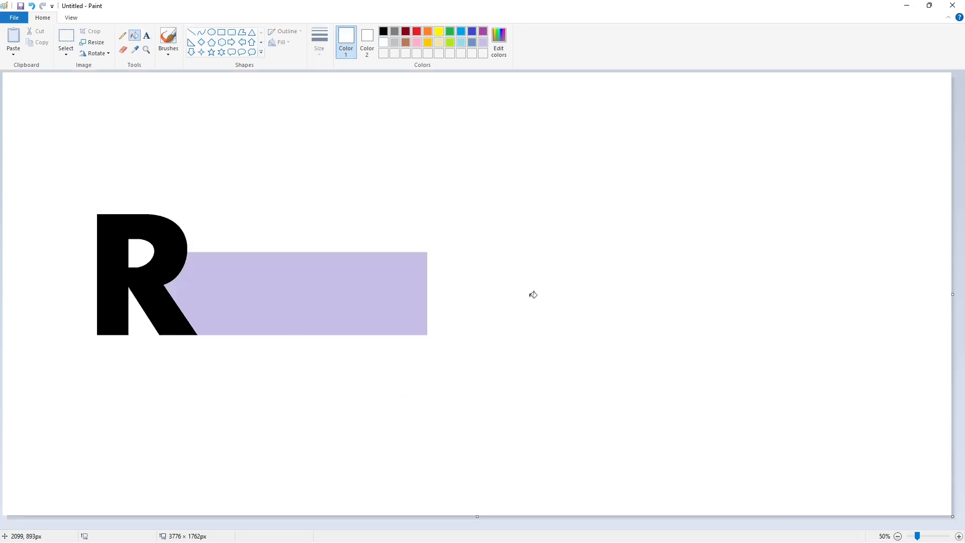
Draw a black ellipse outline right after the R, adjusted to slightly exceed the lavender band's height.
{"action": "left_click", "coordinate": [211, 32]}
{"action": "left_click", "coordinate": [384, 31]}
{"action": "left_click", "coordinate": [320, 42]}
{"action": "left_click", "coordinate": [343, 117]}
{"action": "left_click_drag", "start_coordinate": [200, 268], "coordinate": [267, 334]}
{"action": "left_click_drag", "start_coordinate": [228, 302], "coordinate": [229, 285]}
{"action": "left_click_drag", "start_coordinate": [237, 315], "coordinate": [237, 337]}
{"action": "left_click_drag", "start_coordinate": [235, 309], "coordinate": [228, 308]}
{"action": "left_click_drag", "start_coordinate": [263, 294], "coordinate": [274, 299]}
Draw two vertical black lines for the stem of the letter a, one crossing the ellipse and one beyond it.
{"action": "left_click", "coordinate": [191, 32]}
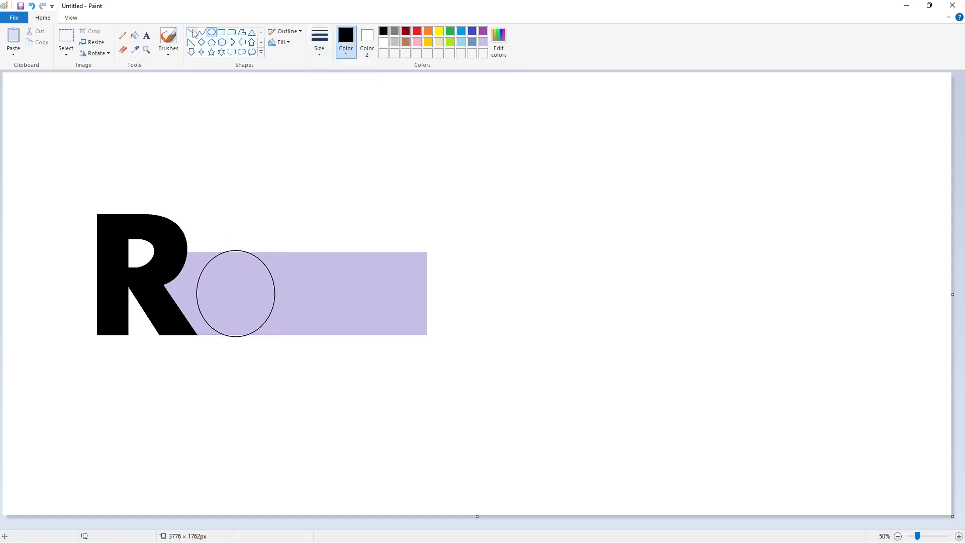
{"action": "left_click_drag", "start_coordinate": [260, 247], "coordinate": [262, 357]}
{"action": "left_click_drag", "start_coordinate": [290, 249], "coordinate": [304, 349]}
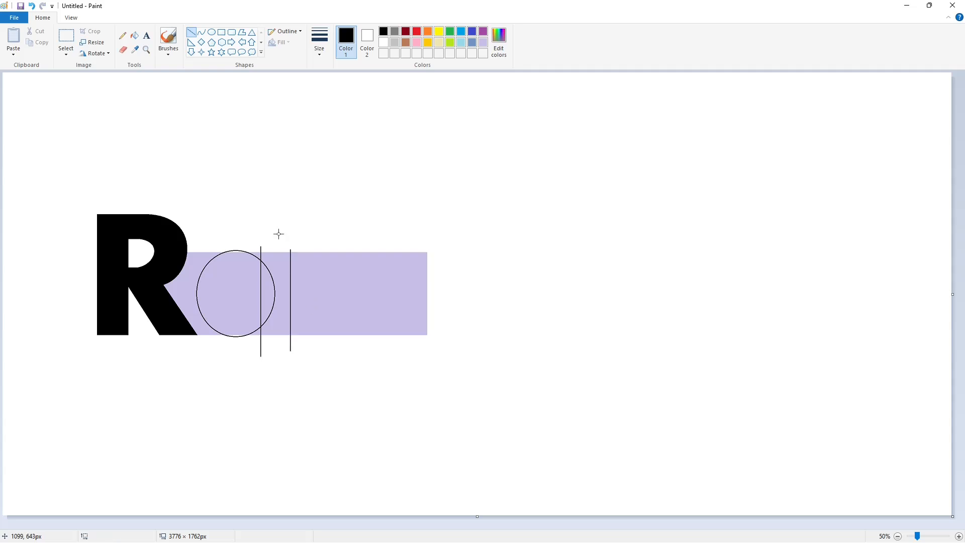
Draw a dark red circle of about 145 × 143 px inside the ellipse and nudge it slightly to the right.
{"action": "left_click", "coordinate": [406, 31]}
{"action": "left_click", "coordinate": [211, 32]}
{"action": "left_click_drag", "start_coordinate": [225, 276], "coordinate": [260, 312]}
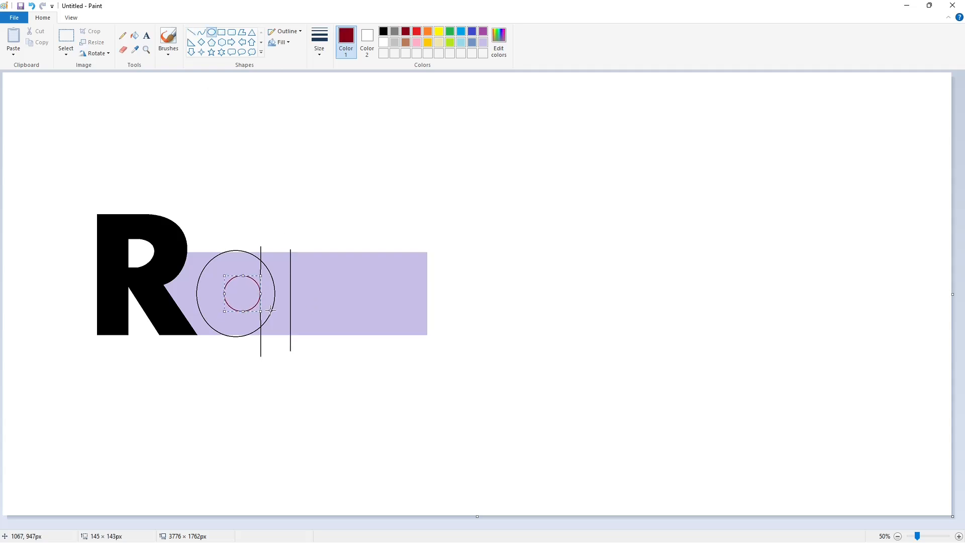
{"action": "key", "text": "Right"}
{"action": "key", "text": "Right"}
{"action": "key", "text": "Right"}
{"action": "key", "text": "Right"}
{"action": "key", "text": "Right"}
{"action": "key", "text": "Right"}
{"action": "left_click", "coordinate": [328, 322]}
Fill the area around the dark red circle and the circle's interior with white.
{"action": "left_click", "coordinate": [960, 536]}
{"action": "scroll", "coordinate": [683, 417], "scroll_direction": "down", "scroll_amount": 3}
{"action": "scroll", "coordinate": [172, 55], "scroll_direction": "down", "scroll_amount": 1}
{"action": "scroll", "coordinate": [172, 56], "scroll_direction": "up", "scroll_amount": 1}
{"action": "left_click", "coordinate": [135, 36]}
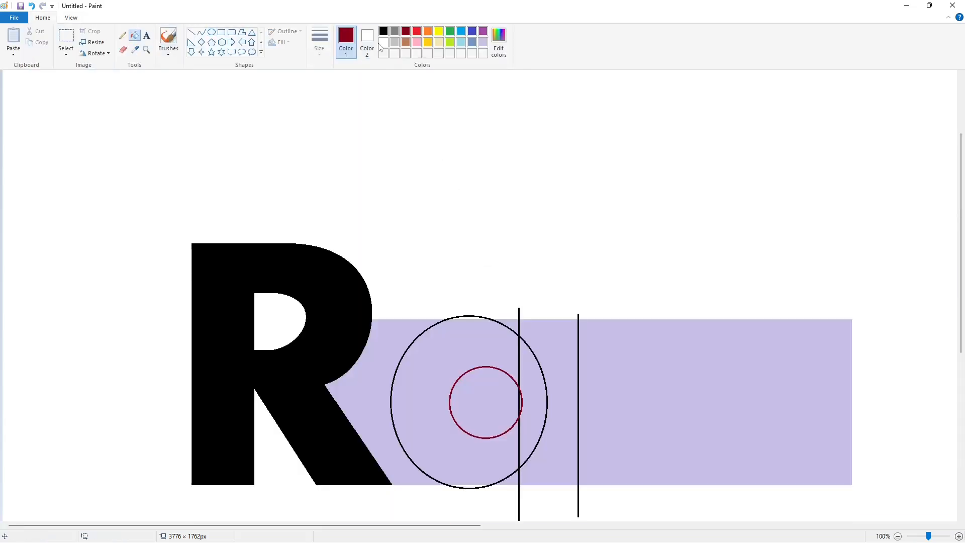
{"action": "left_click", "coordinate": [384, 31]}
{"action": "left_click", "coordinate": [384, 42]}
{"action": "left_click", "coordinate": [480, 323]}
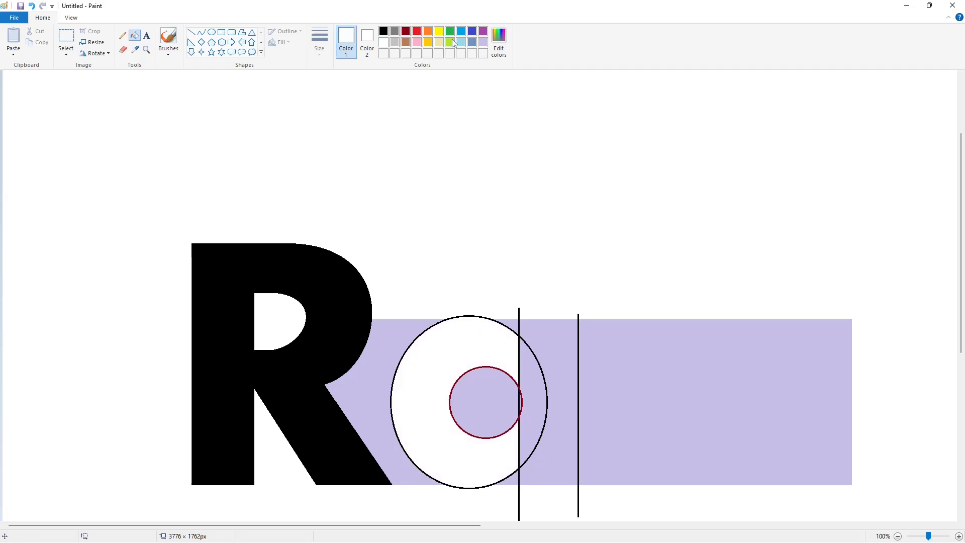
{"action": "left_click", "coordinate": [516, 401]}
Fill the a's ring, the dark red circle outline and the stem black, leaving the counter white.
{"action": "left_click", "coordinate": [384, 32]}
{"action": "left_click", "coordinate": [498, 352]}
{"action": "left_click", "coordinate": [505, 369]}
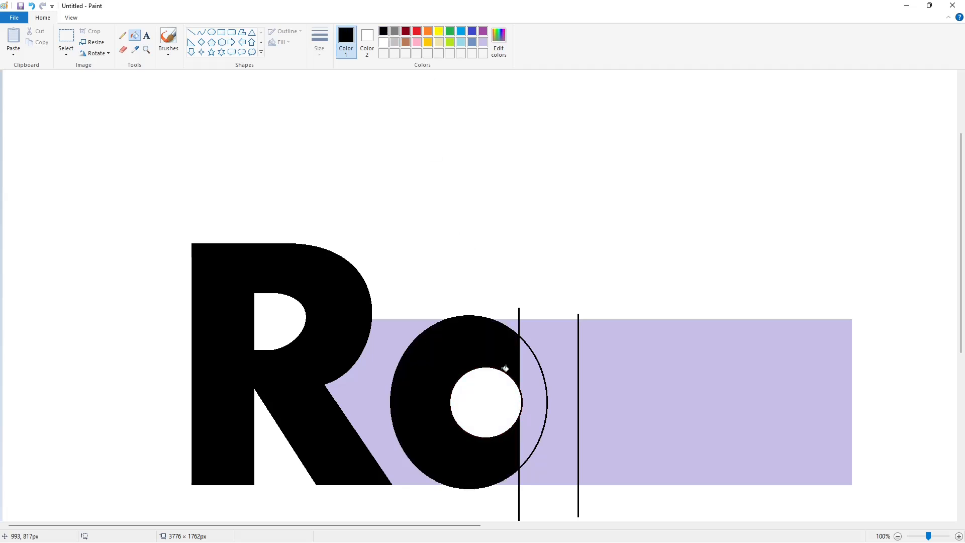
{"action": "left_click", "coordinate": [534, 383]}
{"action": "left_click", "coordinate": [566, 369]}
Draw a white horizontal line along the bottom of the a's stem to cut off the overhanging lines.
{"action": "left_click", "coordinate": [191, 32]}
{"action": "left_click", "coordinate": [319, 40]}
{"action": "left_click", "coordinate": [342, 129]}
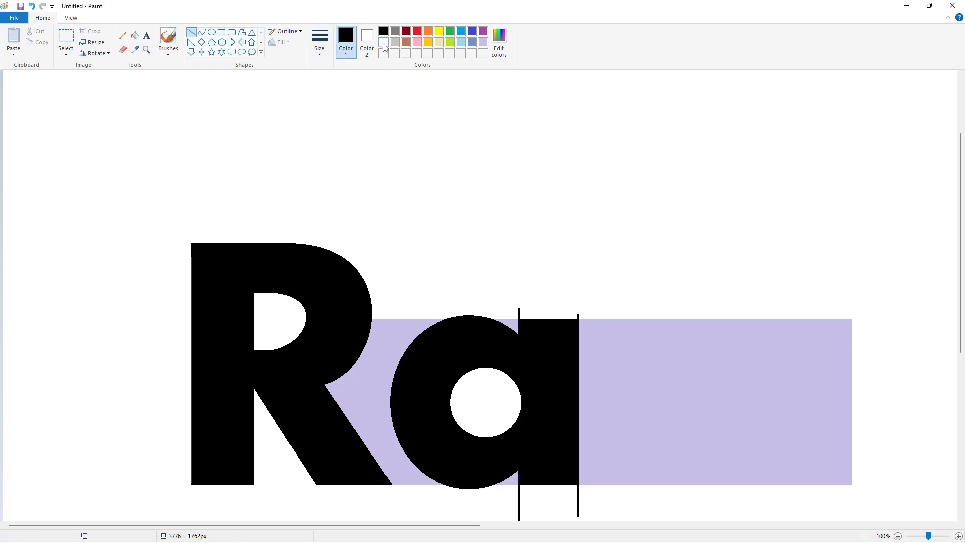
{"action": "left_click", "coordinate": [384, 42]}
{"action": "left_click_drag", "start_coordinate": [548, 487], "coordinate": [602, 487]}
Fill the lavender gaps around the a and the line stubs above and below its stem with white.
{"action": "left_click", "coordinate": [135, 36]}
{"action": "left_click", "coordinate": [383, 348]}
{"action": "left_click", "coordinate": [513, 322]}
{"action": "left_click", "coordinate": [520, 313]}
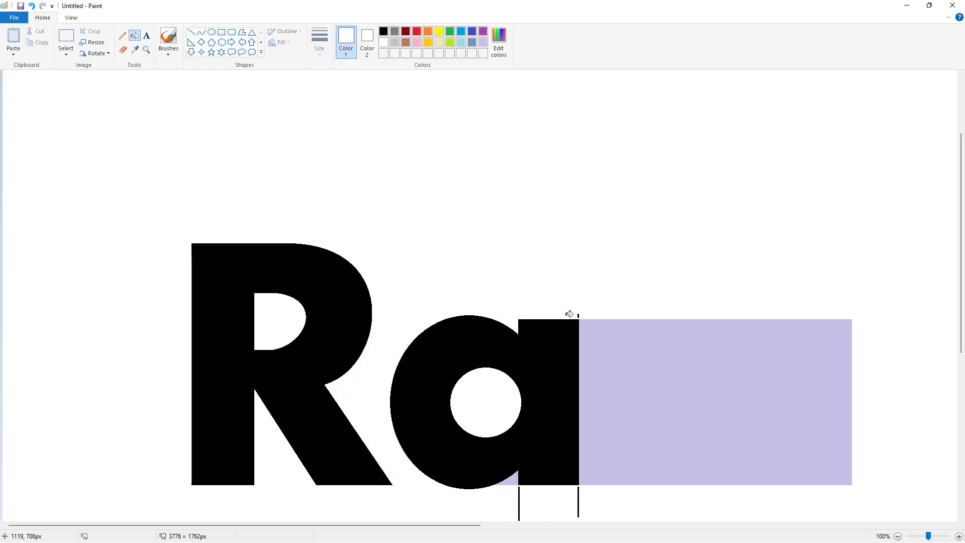
{"action": "left_click", "coordinate": [578, 315]}
{"action": "scroll", "coordinate": [553, 313], "scroll_direction": "down", "scroll_amount": 2}
{"action": "left_click", "coordinate": [514, 255]}
{"action": "left_click", "coordinate": [519, 274]}
{"action": "left_click", "coordinate": [577, 275]}
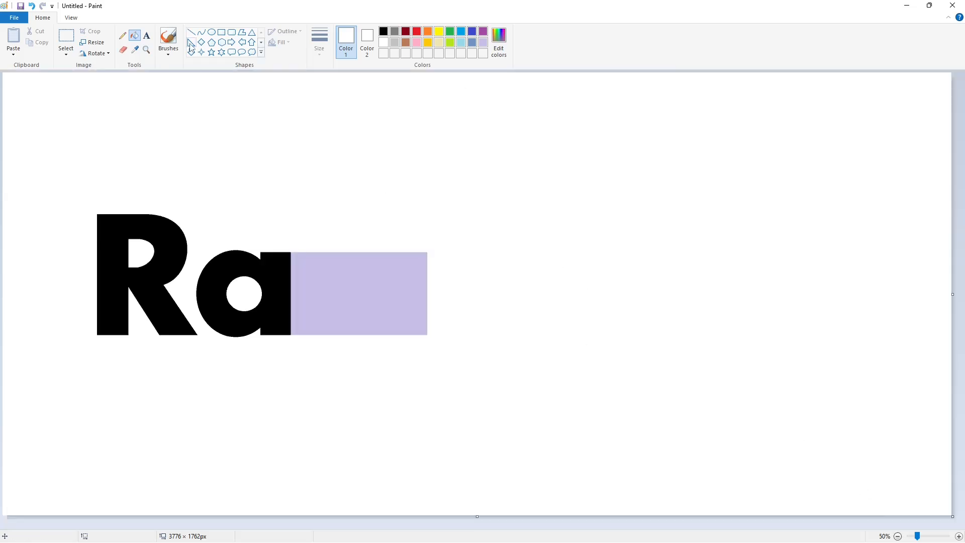
Draw two vertical black lines through the lavender band after the a for the stem of an i.
{"action": "left_click", "coordinate": [898, 536]}
{"action": "left_click", "coordinate": [191, 31]}
{"action": "left_click", "coordinate": [383, 31]}
{"action": "left_click_drag", "start_coordinate": [306, 251], "coordinate": [306, 354]}
{"action": "left_click_drag", "start_coordinate": [335, 249], "coordinate": [335, 348]}
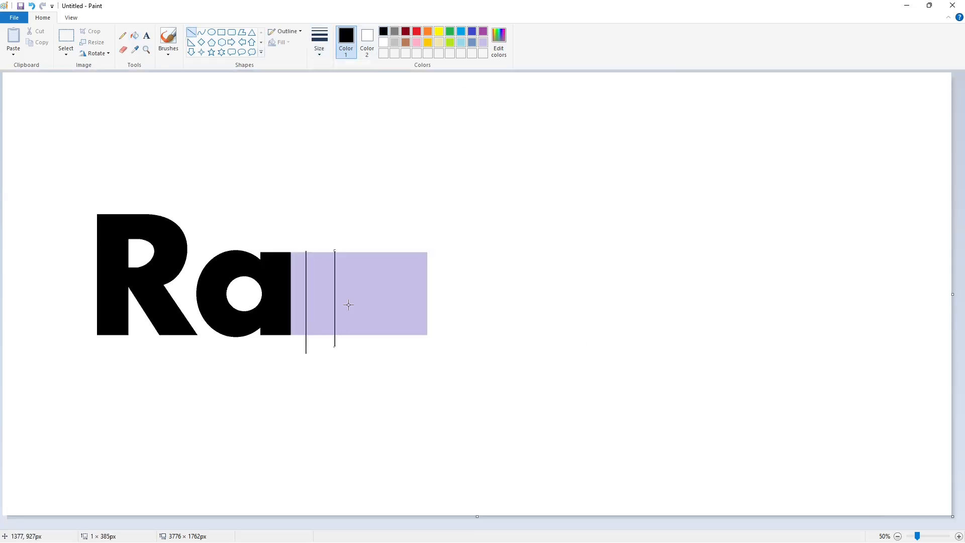
Draw a black circle outline about 135 px high above the i's stem lines as the dot.
{"action": "left_click", "coordinate": [211, 32]}
{"action": "left_click_drag", "start_coordinate": [306, 205], "coordinate": [339, 238]}
{"action": "left_click", "coordinate": [380, 229]}
{"action": "key", "text": "ctrl+z"}
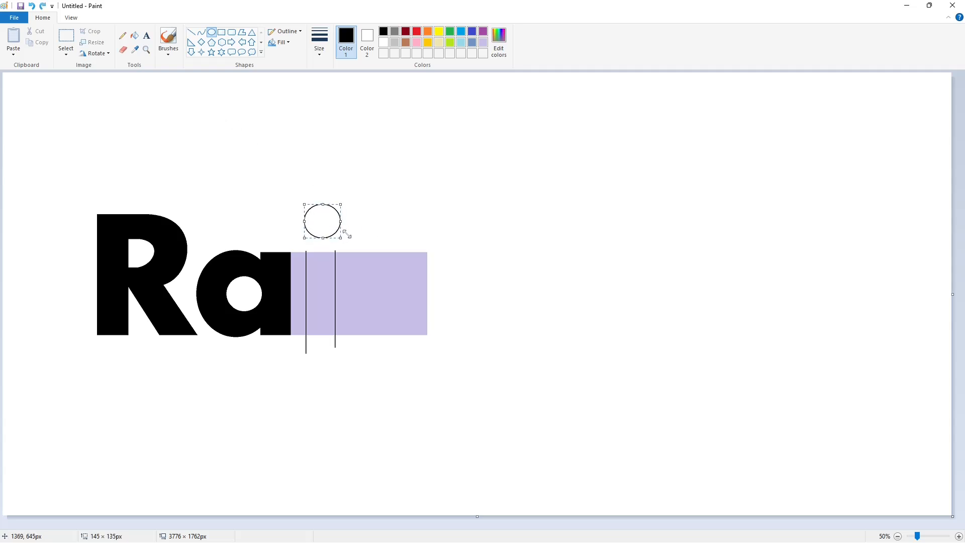
Fill the i's dot and stem black.
{"action": "left_click", "coordinate": [134, 35]}
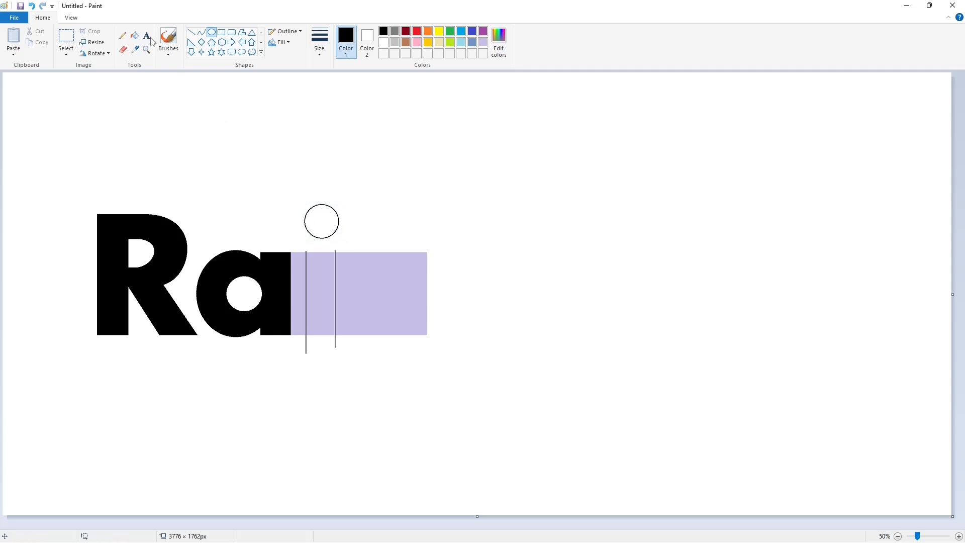
{"action": "left_click", "coordinate": [321, 221]}
{"action": "left_click", "coordinate": [320, 294]}
Fill the remaining lavender areas around the i with white.
{"action": "scroll", "coordinate": [804, 461], "scroll_direction": "up", "scroll_amount": 1, "text": "ctrl"}
{"action": "left_click_drag", "start_coordinate": [469, 527], "coordinate": [552, 526]}
{"action": "left_click", "coordinate": [383, 42]}
{"action": "left_click", "coordinate": [539, 257]}
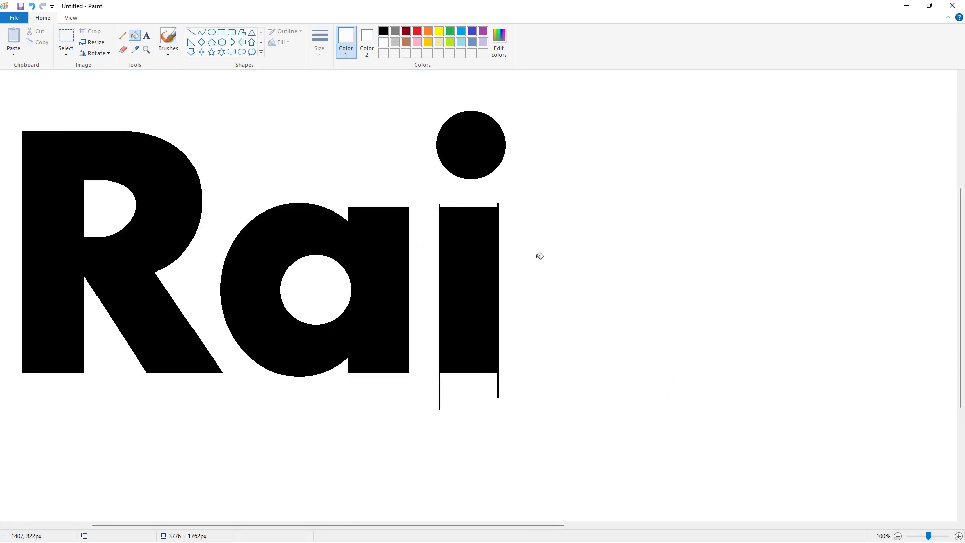
Cut the overhanging lines off the i's stem with white lines and fill the leftover stubs white.
{"action": "left_click", "coordinate": [191, 32]}
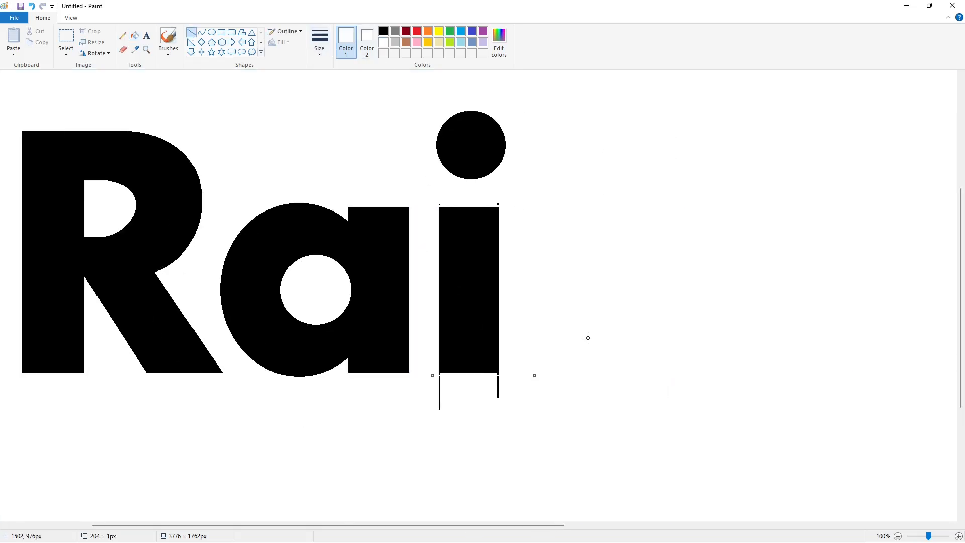
{"action": "left_click", "coordinate": [134, 35]}
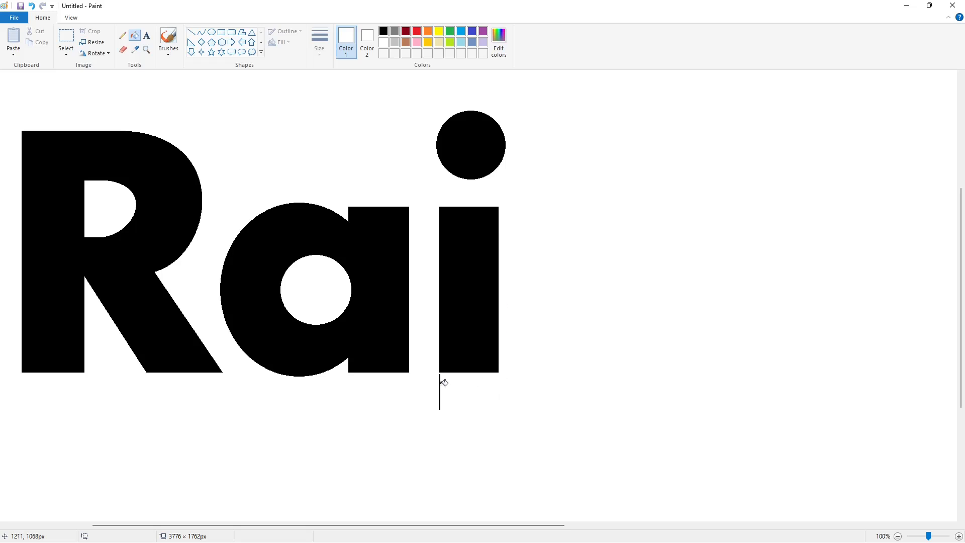
{"action": "left_click", "coordinate": [444, 383]}
{"action": "scroll", "coordinate": [444, 383], "scroll_direction": "down", "scroll_amount": 1, "text": "ctrl"}
Draw a black square outline framing the word Rai.
{"action": "left_click", "coordinate": [221, 32]}
{"action": "left_click", "coordinate": [383, 31]}
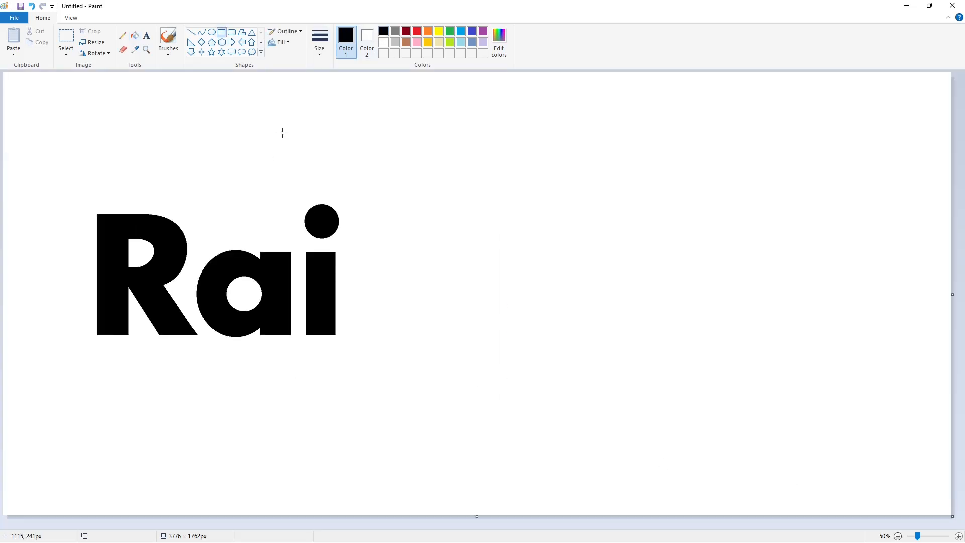
{"action": "left_click_drag", "start_coordinate": [365, 124], "coordinate": [69, 421]}
{"action": "left_click", "coordinate": [423, 410]}
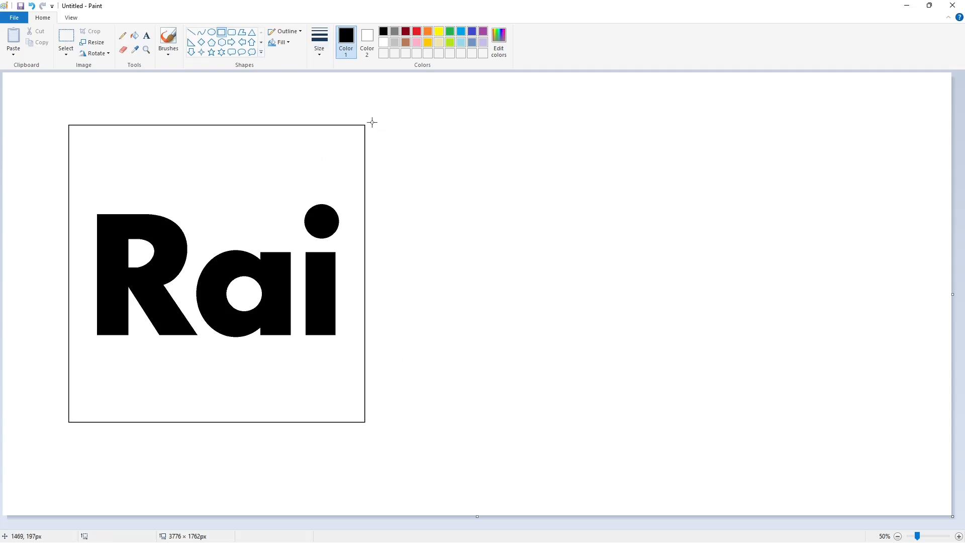
Draw a black rectangle outline of about 2073 × 485 px beside the square and align their top edges.
{"action": "left_click_drag", "start_coordinate": [372, 123], "coordinate": [891, 248]}
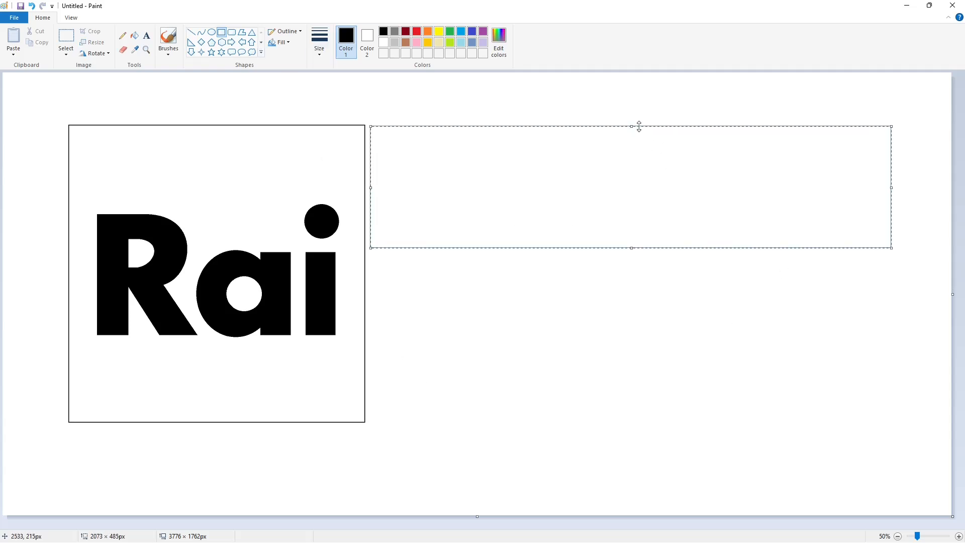
{"action": "left_click_drag", "start_coordinate": [639, 126], "coordinate": [646, 125]}
{"action": "left_click", "coordinate": [736, 338]}
{"action": "left_click", "coordinate": [134, 36]}
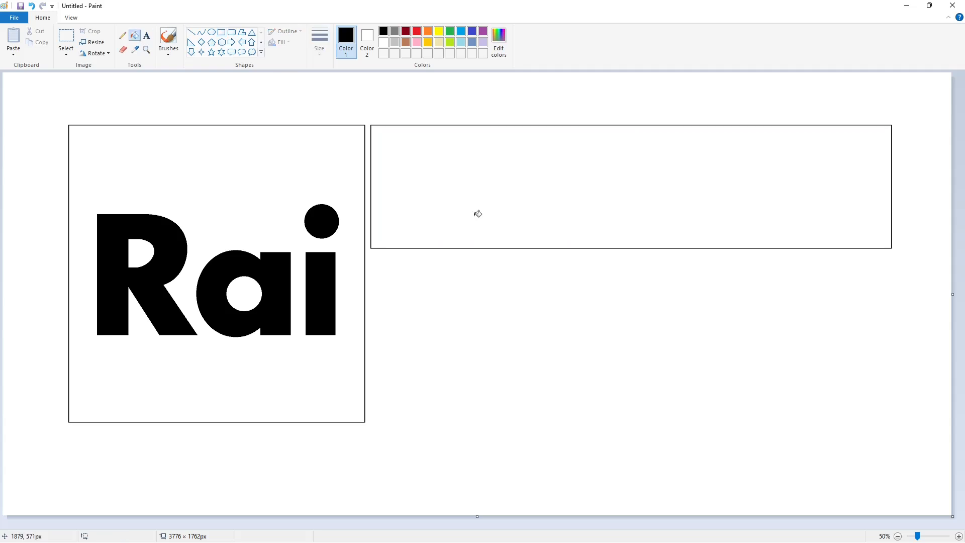
{"action": "left_click", "coordinate": [472, 190]}
{"action": "key", "text": "ctrl+z"}
{"action": "key", "text": "ctrl+z"}
{"action": "left_click", "coordinate": [222, 33]}
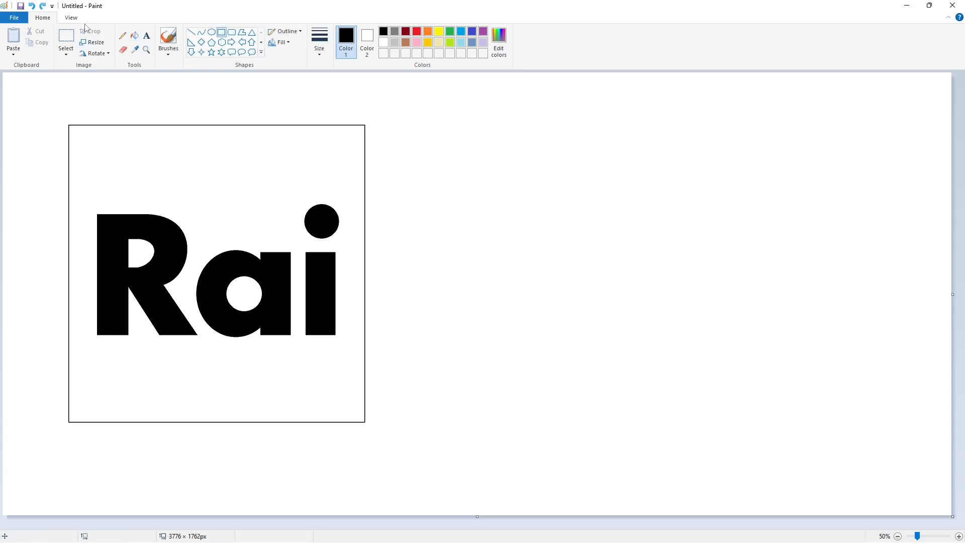
{"action": "key", "text": "ctrl+y"}
{"action": "key", "text": "ctrl+y"}
Fill the wide rectangle and its outline with lavender.
{"action": "left_click", "coordinate": [135, 36]}
{"action": "left_click", "coordinate": [459, 184]}
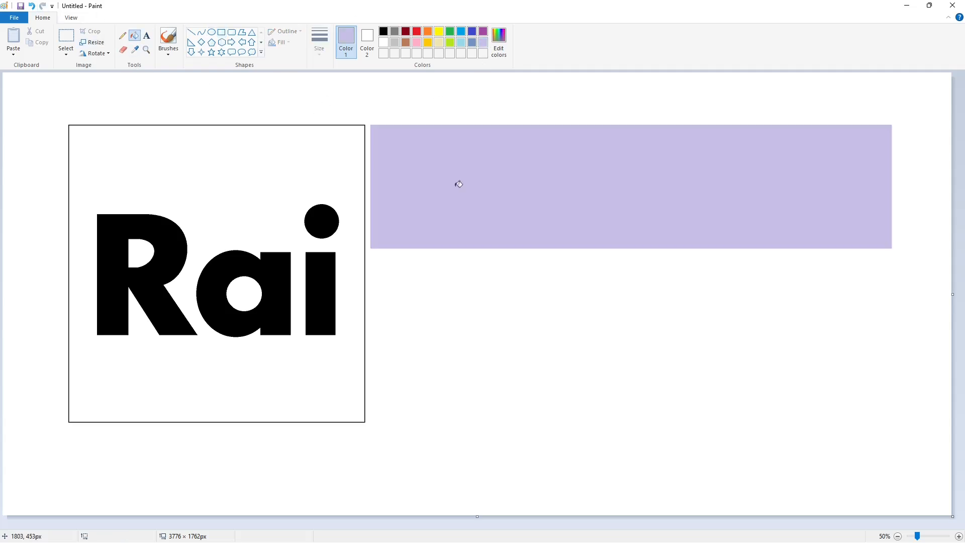
Draw thin black lines for the first stem and the two parallel diagonals of an N at the lavender band's start.
{"action": "left_click", "coordinate": [191, 32]}
{"action": "left_click", "coordinate": [319, 40]}
{"action": "left_click", "coordinate": [342, 110]}
{"action": "left_click", "coordinate": [384, 31]}
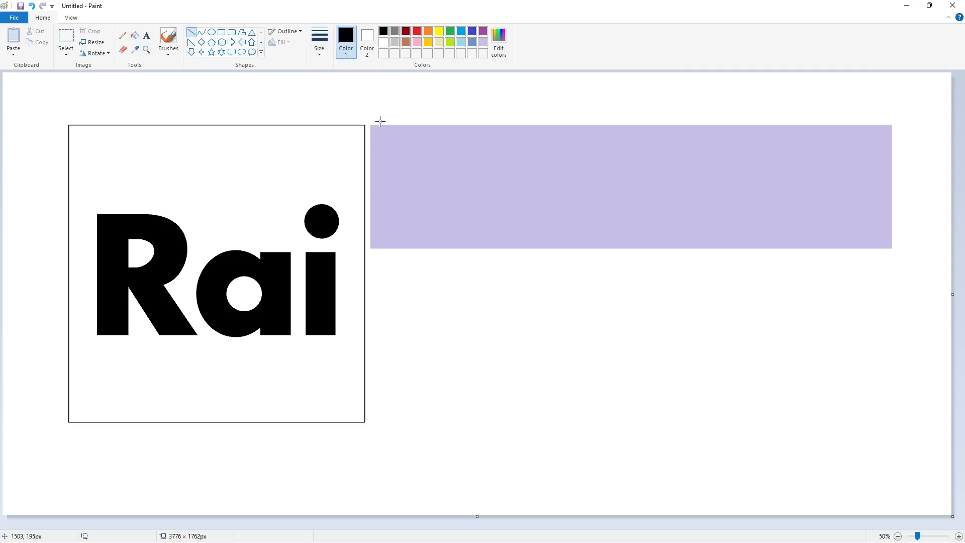
{"action": "left_click_drag", "start_coordinate": [380, 121], "coordinate": [381, 273]}
{"action": "mouse_move", "coordinate": [412, 167]}
{"action": "left_mouse_down"}
{"action": "mouse_move", "coordinate": [412, 260]}
{"action": "mouse_move", "coordinate": [482, 262]}
{"action": "left_mouse_up"}
{"action": "left_click_drag", "start_coordinate": [412, 121], "coordinate": [480, 212]}
{"action": "left_click_drag", "start_coordinate": [411, 122], "coordinate": [406, 118]}
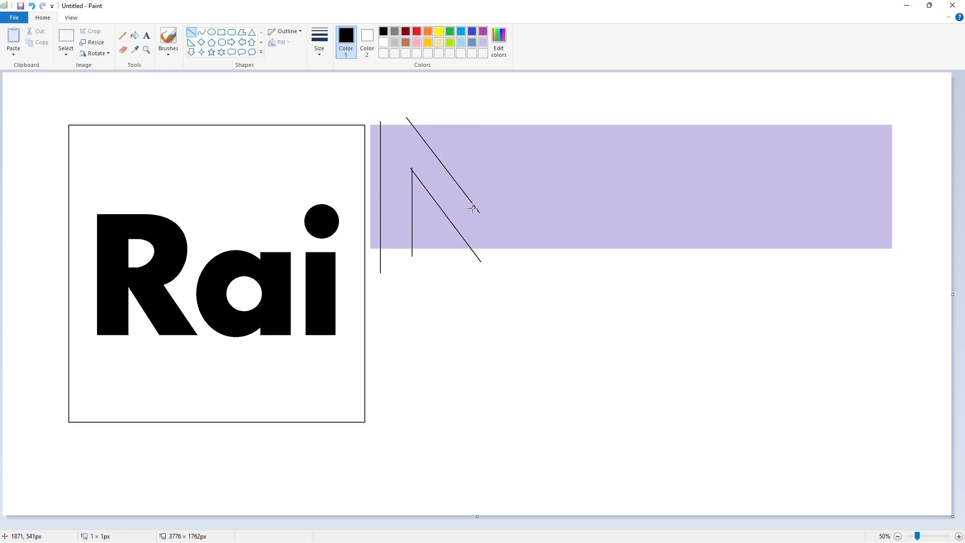
Add the vertical lines of the N's second stem and fill the letter black.
{"action": "mouse_move", "coordinate": [472, 209]}
{"action": "left_mouse_down"}
{"action": "mouse_move", "coordinate": [472, 108]}
{"action": "mouse_move", "coordinate": [504, 267]}
{"action": "left_mouse_up"}
{"action": "left_click", "coordinate": [488, 168]}
{"action": "left_click", "coordinate": [524, 235]}
{"action": "left_click", "coordinate": [134, 35]}
{"action": "left_click", "coordinate": [404, 169]}
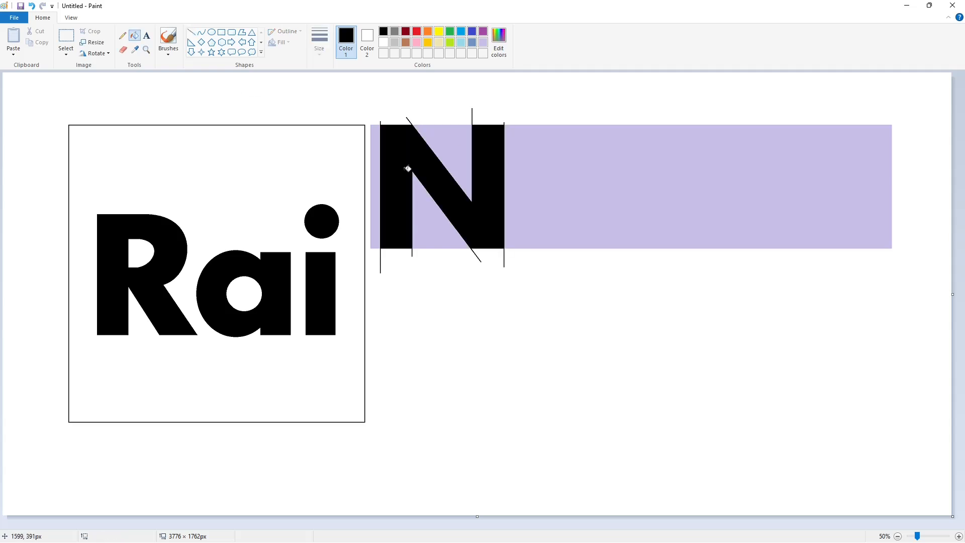
Draw white horizontal lines along the N's top and bottom edges to cut off the overhanging lines.
{"action": "left_click", "coordinate": [960, 536]}
{"action": "left_click_drag", "start_coordinate": [362, 526], "coordinate": [502, 526]}
{"action": "left_click", "coordinate": [191, 32]}
{"action": "left_click", "coordinate": [384, 42]}
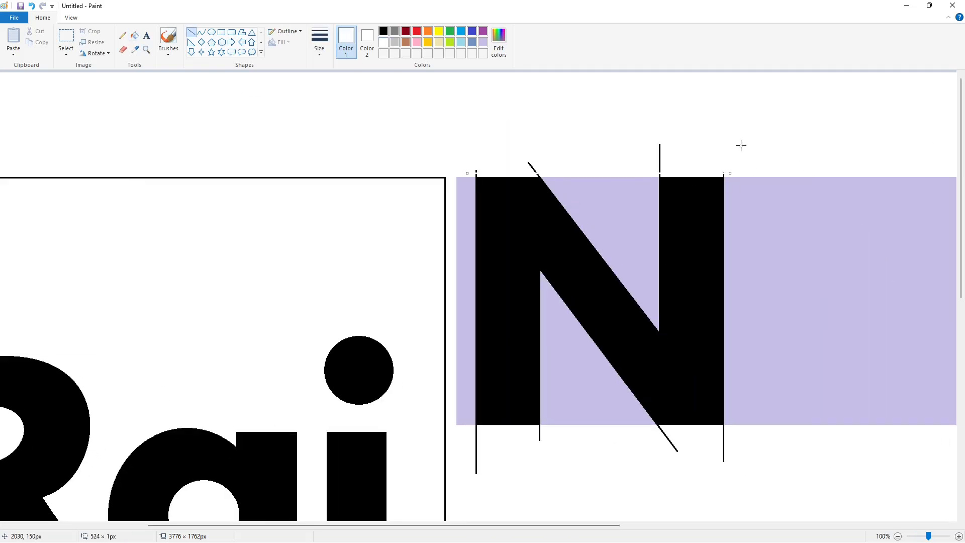
{"action": "left_click_drag", "start_coordinate": [473, 427], "coordinate": [757, 427]}
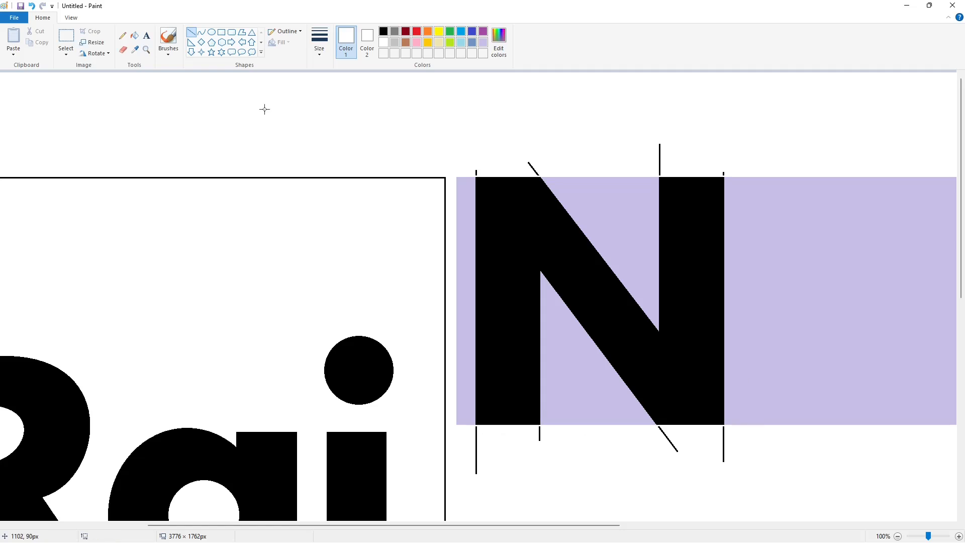
Fill the lavender areas inside and beside the N and its overhanging line ends with white.
{"action": "left_click", "coordinate": [134, 36]}
{"action": "left_click", "coordinate": [473, 189]}
{"action": "left_click", "coordinate": [553, 182]}
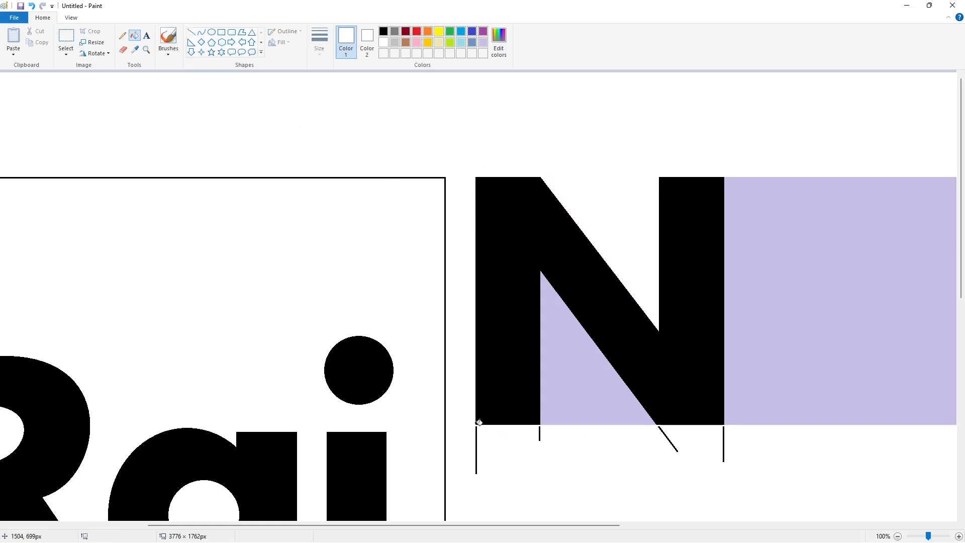
{"action": "left_click", "coordinate": [540, 434]}
{"action": "left_click", "coordinate": [555, 415]}
{"action": "left_click", "coordinate": [662, 431]}
{"action": "left_click", "coordinate": [723, 448]}
{"action": "left_click", "coordinate": [898, 536]}
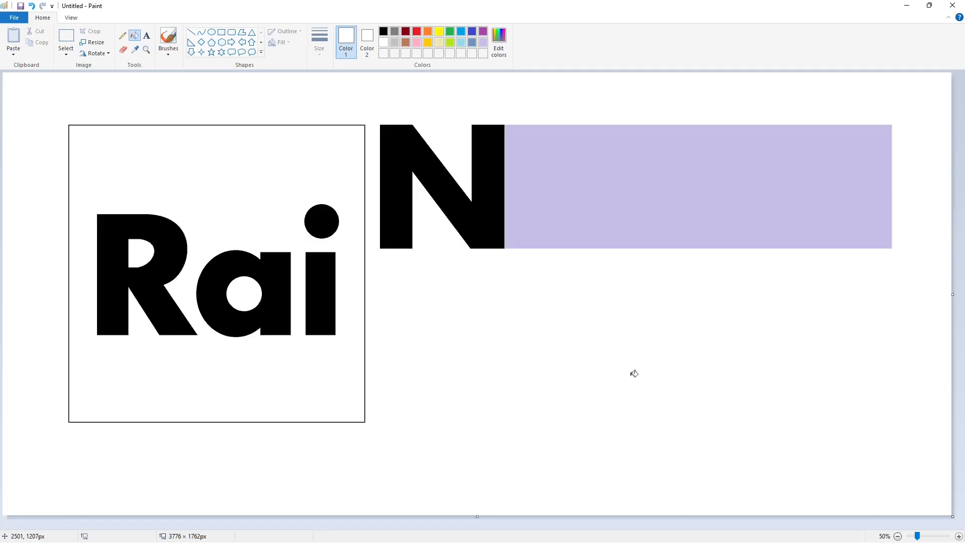
{"action": "left_click", "coordinate": [192, 36]}
{"action": "left_click_drag", "start_coordinate": [540, 161], "coordinate": [910, 191]}
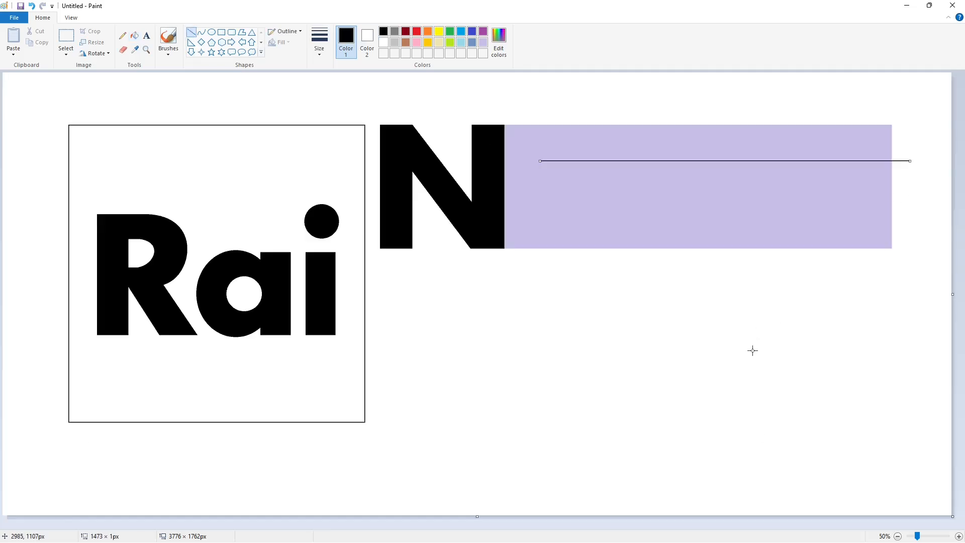
{"action": "key", "text": "Down"}
{"action": "key", "text": "Down"}
{"action": "key", "text": "Down"}
{"action": "key", "text": "Down"}
{"action": "key", "text": "Down"}
{"action": "key", "text": "Down"}
{"action": "key", "text": "Down"}
{"action": "key", "text": "Down"}
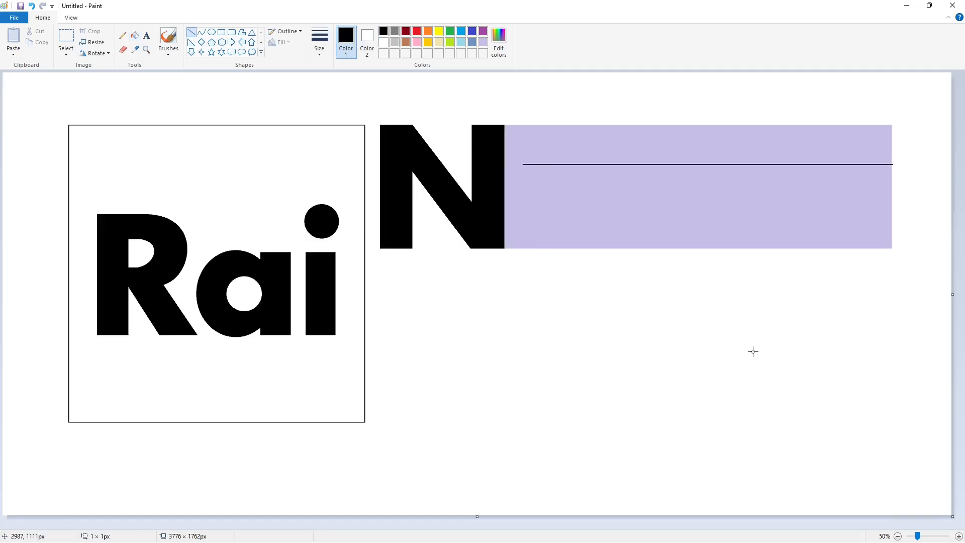
{"action": "key", "text": "Down"}
{"action": "key", "text": "Down"}
{"action": "key", "text": "ctrl+z"}
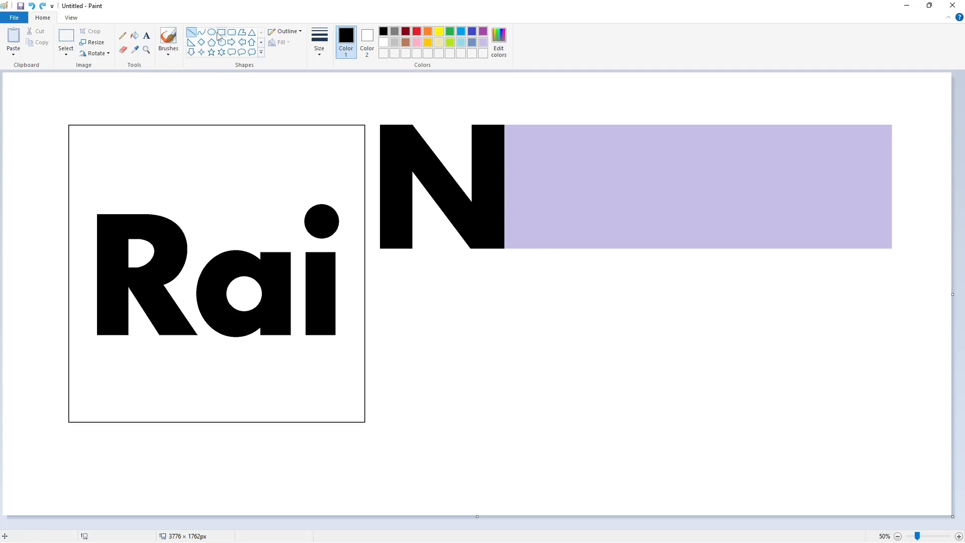
Draw a thin black horizontal line across the upper part of the lavender band and a vertical line just beside the N.
{"action": "left_click_drag", "start_coordinate": [507, 162], "coordinate": [927, 163]}
{"action": "key", "text": "Down"}
{"action": "key", "text": "Down"}
{"action": "key", "text": "Down"}
{"action": "key", "text": "Down"}
{"action": "key", "text": "Down"}
{"action": "key", "text": "Down"}
{"action": "left_click", "coordinate": [446, 181]}
{"action": "left_click_drag", "start_coordinate": [508, 163], "coordinate": [522, 261]}
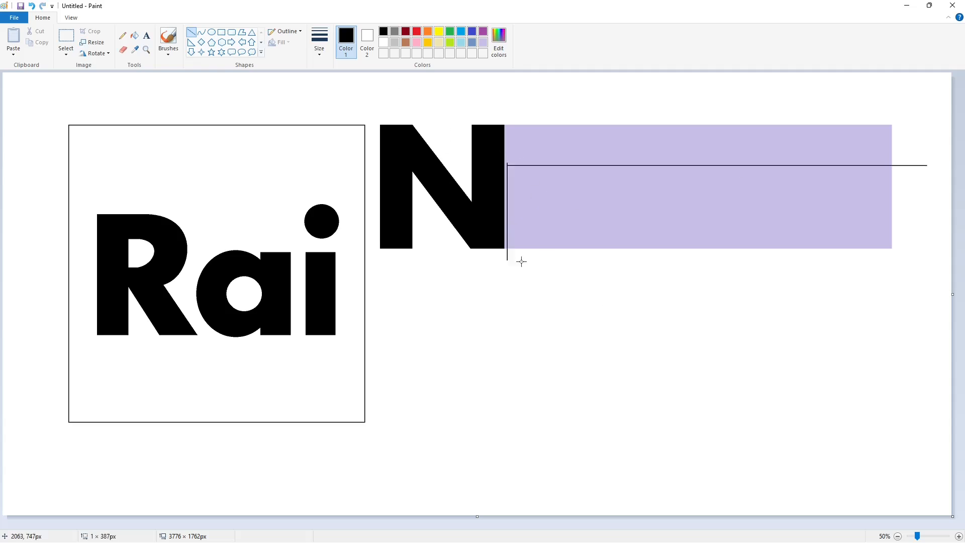
Fill the strip above the horizontal line with white and recolour the area below it, including its guide lines, lavender.
{"action": "left_click", "coordinate": [139, 41]}
{"action": "right_click", "coordinate": [522, 135]}
{"action": "left_click", "coordinate": [591, 224]}
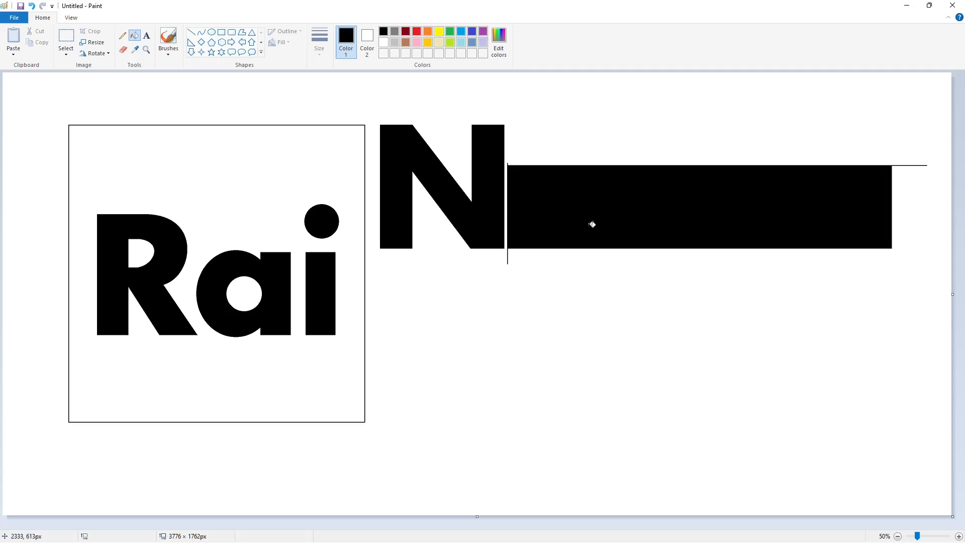
{"action": "left_click", "coordinate": [549, 194]}
Draw a black ellipse outline about 376 × 353 px beside the N, slightly overshooting the lavender band's height, as the outer shape of an e.
{"action": "left_click", "coordinate": [212, 32]}
{"action": "left_click", "coordinate": [384, 31]}
{"action": "mouse_move", "coordinate": [529, 183]}
{"action": "left_mouse_down"}
{"action": "mouse_move", "coordinate": [604, 255]}
{"action": "mouse_move", "coordinate": [572, 210]}
{"action": "mouse_move", "coordinate": [577, 251]}
{"action": "mouse_move", "coordinate": [569, 229]}
{"action": "left_mouse_up"}
{"action": "left_click_drag", "start_coordinate": [523, 208], "coordinate": [515, 217]}
{"action": "left_click_drag", "start_coordinate": [597, 208], "coordinate": [610, 233]}
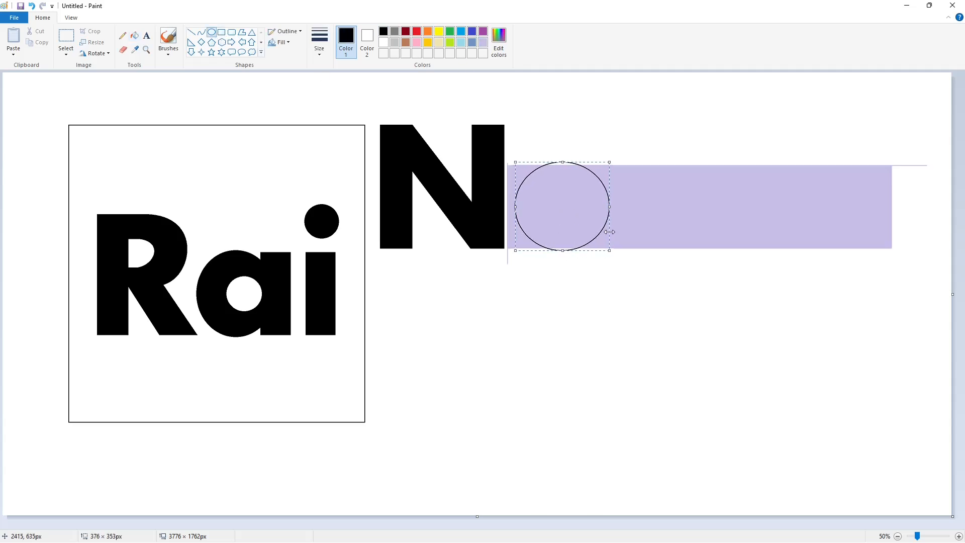
{"action": "left_click", "coordinate": [625, 221]}
Draw a smaller ellipse about 171 × 211 px inside the first one for the e's counter.
{"action": "mouse_move", "coordinate": [545, 185]}
{"action": "left_mouse_down"}
{"action": "mouse_move", "coordinate": [584, 230]}
{"action": "mouse_move", "coordinate": [565, 177]}
{"action": "left_mouse_up"}
{"action": "left_click_drag", "start_coordinate": [566, 198], "coordinate": [585, 208]}
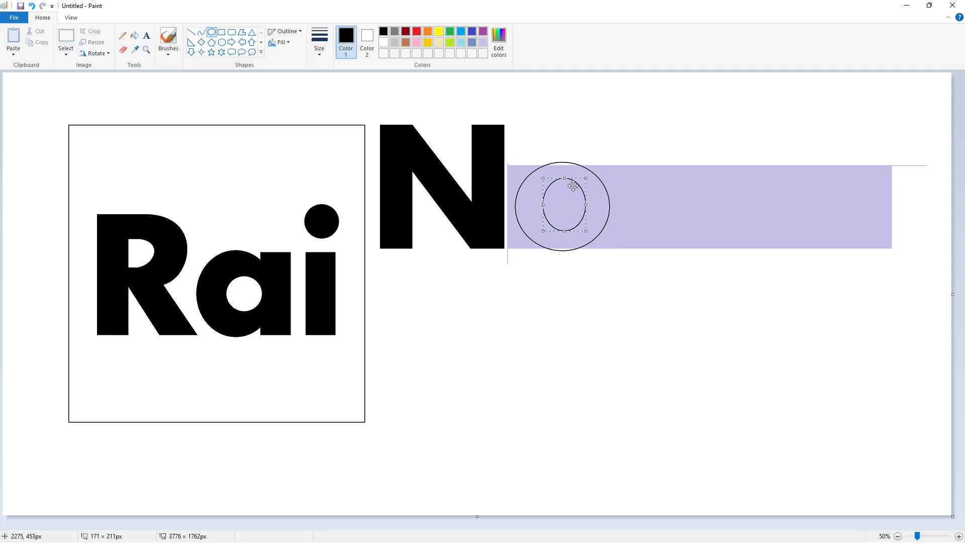
{"action": "mouse_move", "coordinate": [565, 178]}
{"action": "left_mouse_down"}
{"action": "mouse_move", "coordinate": [566, 205]}
{"action": "mouse_move", "coordinate": [523, 211]}
{"action": "mouse_move", "coordinate": [610, 212]}
{"action": "left_mouse_up"}
{"action": "left_click", "coordinate": [522, 151]}
Draw black horizontal lines across the two ellipses for the e's crossbar.
{"action": "left_click", "coordinate": [191, 33]}
{"action": "left_click", "coordinate": [585, 205]}
{"action": "key", "text": "ctrl+z"}
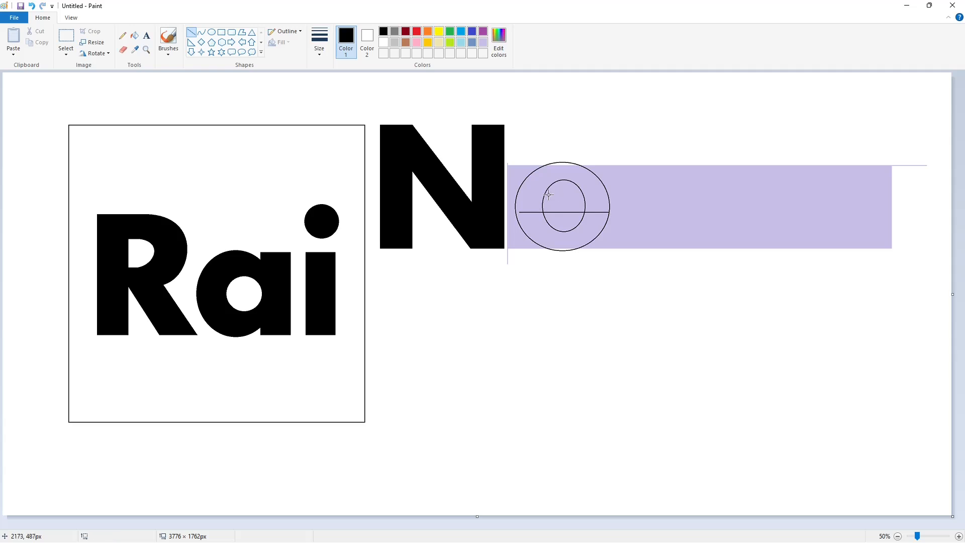
{"action": "left_click_drag", "start_coordinate": [539, 196], "coordinate": [590, 195]}
Fill the e's ring and crossbar with black, leaving the counter and the gap below the crossbar lavender.
{"action": "left_click", "coordinate": [135, 35]}
{"action": "left_click", "coordinate": [530, 204]}
{"action": "left_click", "coordinate": [565, 207]}
{"action": "left_click", "coordinate": [595, 217]}
{"action": "left_click", "coordinate": [563, 164]}
{"action": "key", "text": "ctrl+z"}
{"action": "key", "text": "ctrl+z"}
{"action": "key", "text": "ctrl+z"}
{"action": "key", "text": "ctrl+z"}
{"action": "left_click", "coordinate": [565, 238]}
{"action": "left_click", "coordinate": [564, 205]}
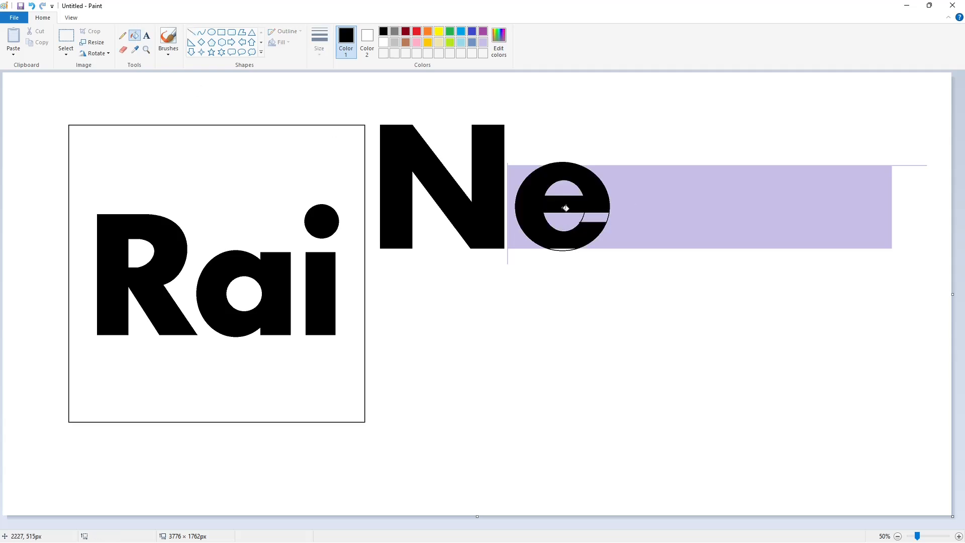
Draw thick lavender lines along the edges of the gap below the e's crossbar to detach the leftover arcs.
{"action": "left_click", "coordinate": [959, 536]}
{"action": "left_click_drag", "start_coordinate": [450, 526], "coordinate": [776, 525]}
{"action": "left_click", "coordinate": [192, 33]}
{"action": "left_click", "coordinate": [384, 43]}
{"action": "left_click", "coordinate": [319, 43]}
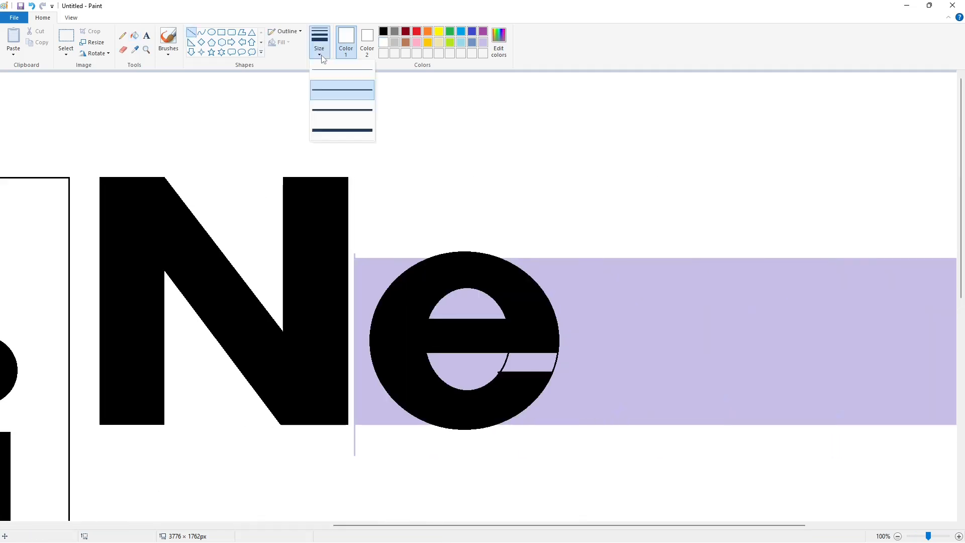
{"action": "left_click", "coordinate": [343, 129]}
{"action": "left_click", "coordinate": [484, 42]}
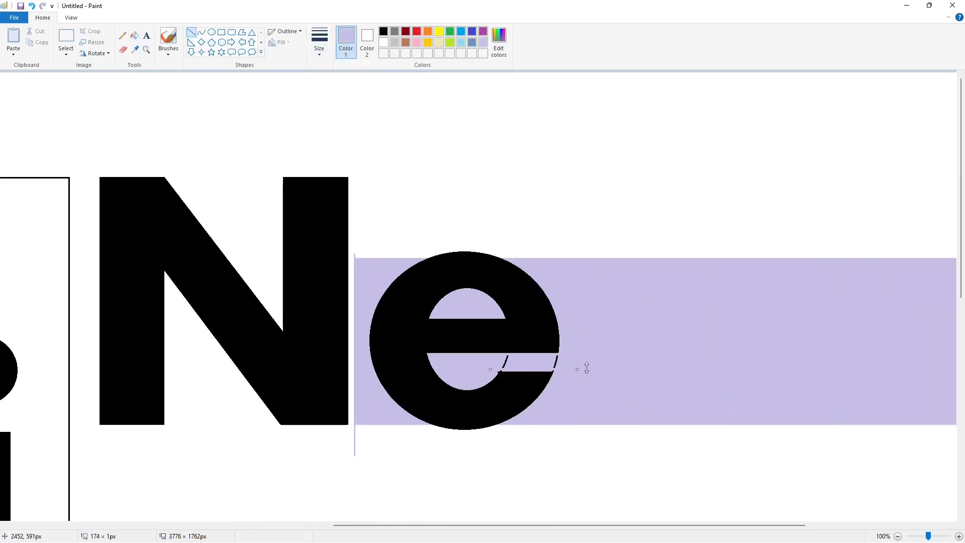
Fill the leftover arc pieces in the e's gap with lavender and the lavender area between N and e with white.
{"action": "left_click", "coordinate": [134, 36]}
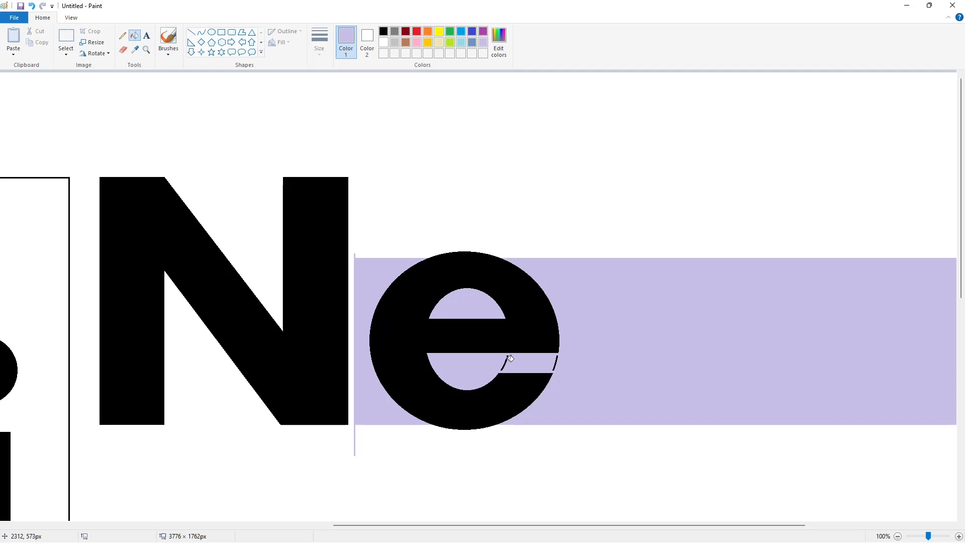
{"action": "left_click", "coordinate": [384, 42]}
{"action": "left_click", "coordinate": [376, 270]}
{"action": "left_click", "coordinate": [897, 536]}
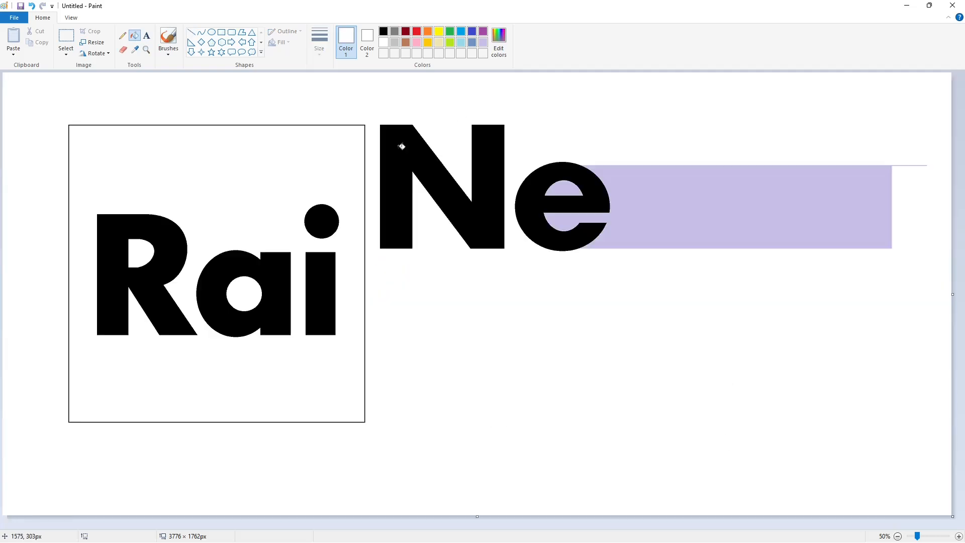
Draw thin black diagonal lines outlining a w beside the e and fill the letter black.
{"action": "left_click", "coordinate": [191, 32]}
{"action": "left_click", "coordinate": [320, 43]}
{"action": "left_click", "coordinate": [336, 93]}
{"action": "left_click", "coordinate": [384, 32]}
{"action": "left_click_drag", "start_coordinate": [606, 162], "coordinate": [663, 272]}
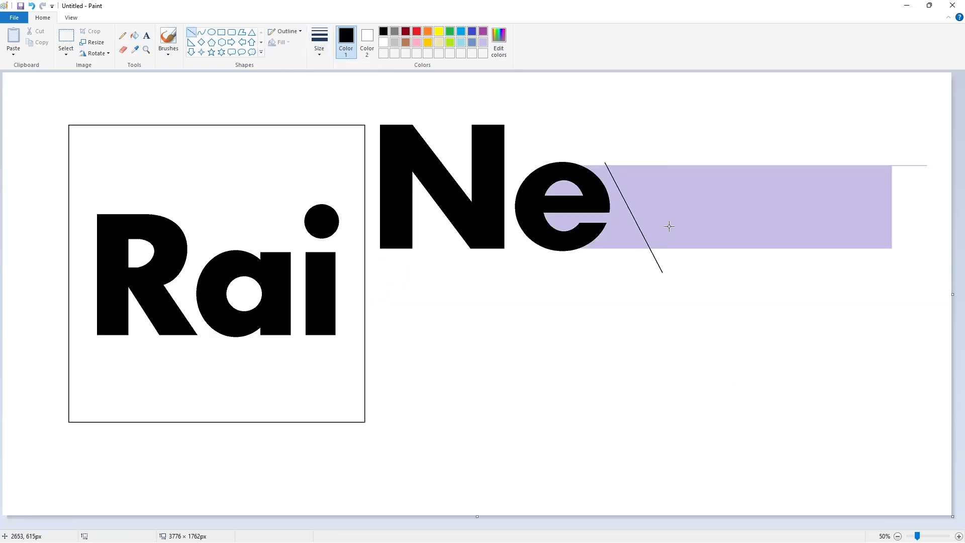
{"action": "mouse_move", "coordinate": [634, 156]}
{"action": "left_mouse_down"}
{"action": "mouse_move", "coordinate": [665, 219]}
{"action": "mouse_move", "coordinate": [689, 147]}
{"action": "left_mouse_up"}
{"action": "mouse_move", "coordinate": [691, 202]}
{"action": "left_mouse_down"}
{"action": "mouse_move", "coordinate": [665, 262]}
{"action": "mouse_move", "coordinate": [718, 260]}
{"action": "left_mouse_up"}
{"action": "left_click_drag", "start_coordinate": [700, 173], "coordinate": [751, 137]}
{"action": "left_click_drag", "start_coordinate": [731, 253], "coordinate": [785, 141]}
{"action": "left_click", "coordinate": [134, 35]}
{"action": "left_click", "coordinate": [656, 226]}
Draw white horizontal lines along the w's top and bottom edges to cut off the overhanging lines.
{"action": "left_click", "coordinate": [960, 537]}
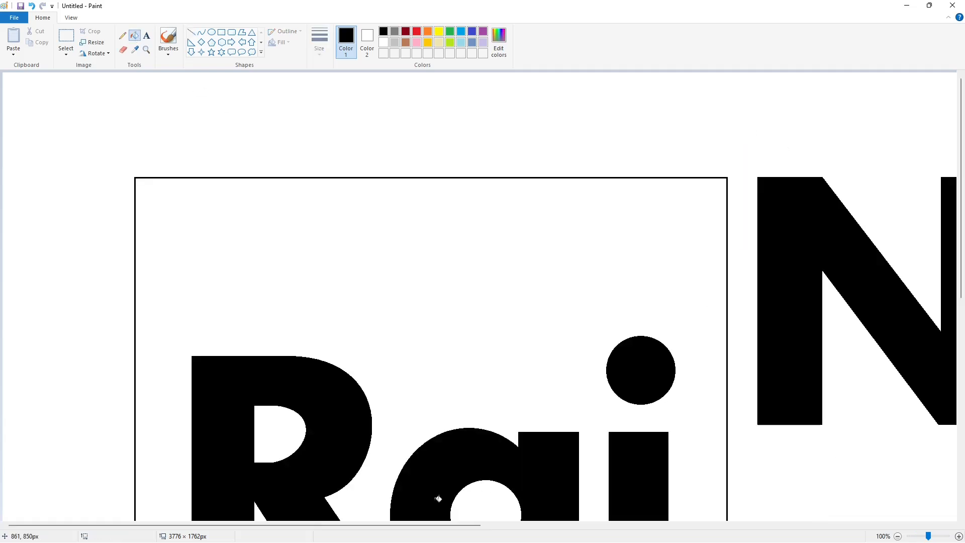
{"action": "left_click_drag", "start_coordinate": [427, 525], "coordinate": [853, 525]}
{"action": "left_click", "coordinate": [192, 32]}
{"action": "left_click", "coordinate": [384, 42]}
{"action": "left_click_drag", "start_coordinate": [343, 258], "coordinate": [697, 258]}
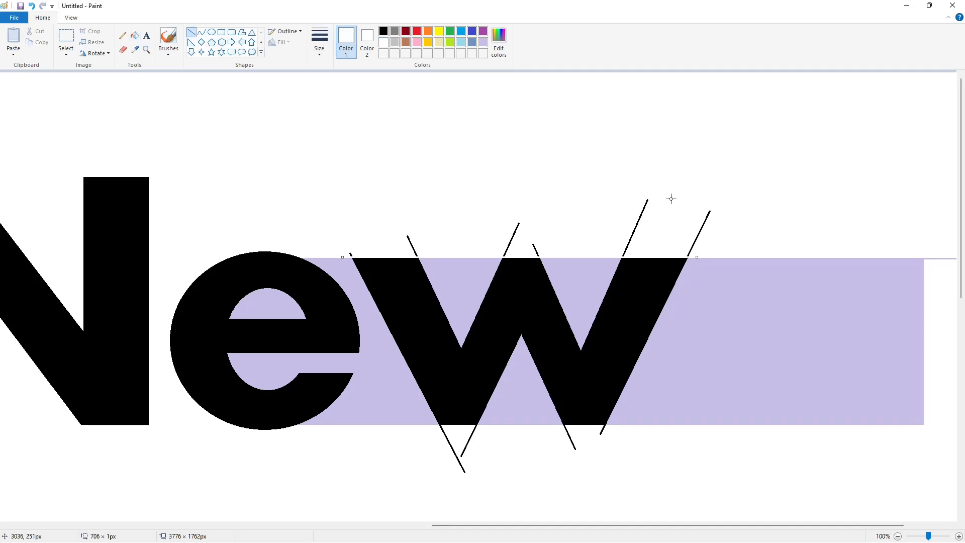
{"action": "left_click_drag", "start_coordinate": [428, 427], "coordinate": [640, 427]}
Fill the e's openings, the areas between the w's strokes and the overhanging line ends with white.
{"action": "left_click", "coordinate": [135, 35]}
{"action": "left_click", "coordinate": [267, 305]}
{"action": "left_click", "coordinate": [347, 264]}
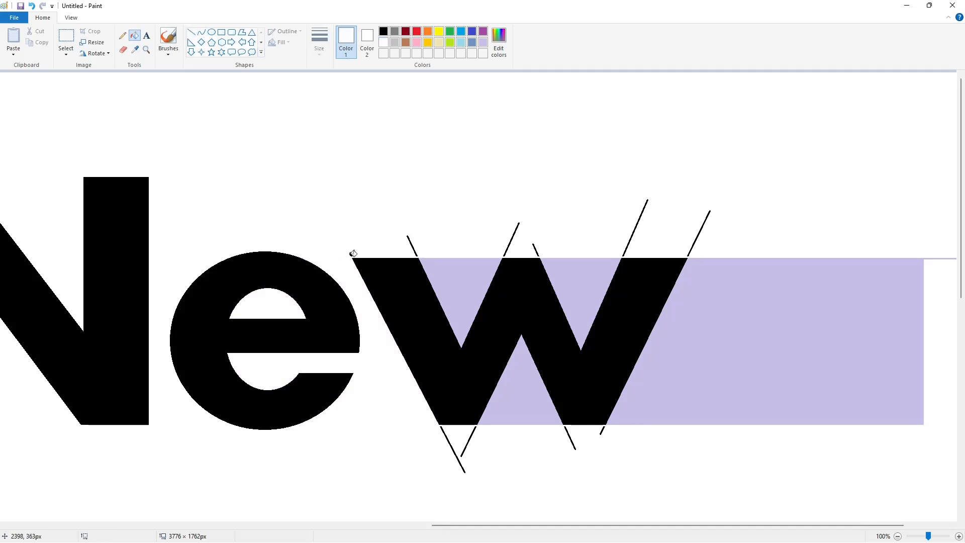
{"action": "left_click", "coordinate": [493, 268]}
{"action": "left_click", "coordinate": [565, 270]}
{"action": "left_click", "coordinate": [631, 240]}
{"action": "left_click", "coordinate": [699, 236]}
{"action": "left_click", "coordinate": [521, 387]}
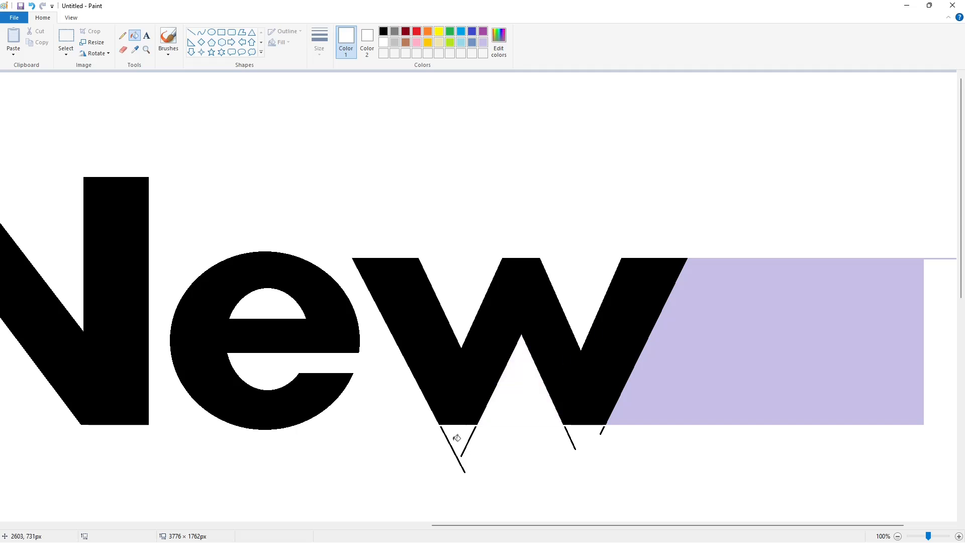
{"action": "scroll", "coordinate": [604, 430], "scroll_direction": "down", "scroll_amount": 1}
Draw the upper outer curve of an s beside the w in black and add the straight line of its upper terminal.
{"action": "left_click", "coordinate": [201, 32]}
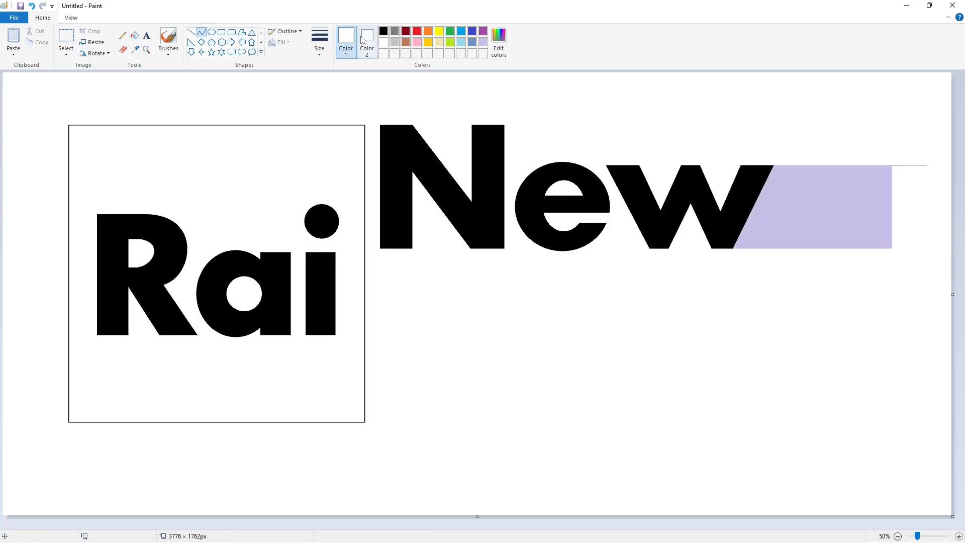
{"action": "left_click", "coordinate": [383, 31]}
{"action": "mouse_move", "coordinate": [844, 167]}
{"action": "left_mouse_down"}
{"action": "mouse_move", "coordinate": [780, 191]}
{"action": "mouse_move", "coordinate": [783, 160]}
{"action": "left_mouse_up"}
{"action": "left_click_drag", "start_coordinate": [805, 213], "coordinate": [809, 216]}
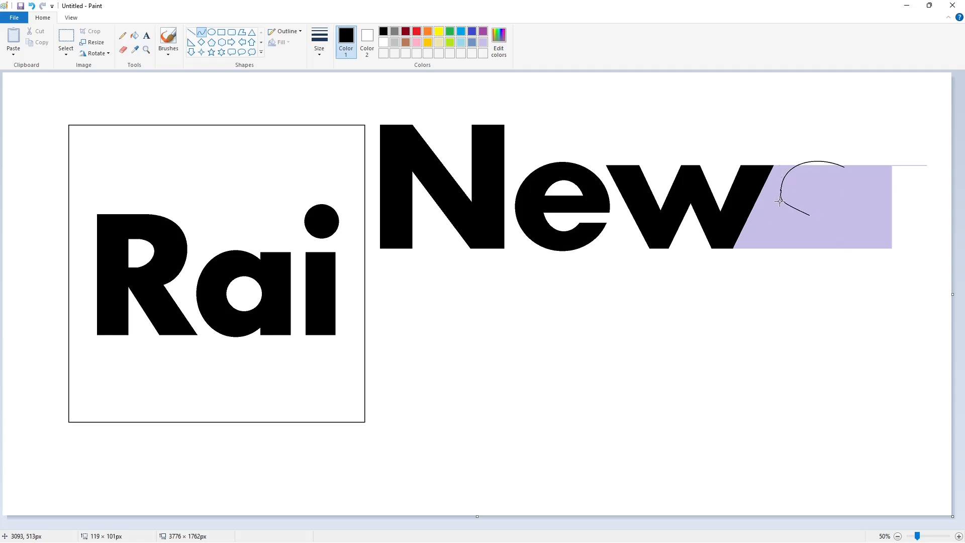
{"action": "left_click", "coordinate": [780, 202]}
{"action": "left_click", "coordinate": [789, 212]}
{"action": "left_click", "coordinate": [192, 31]}
{"action": "left_click_drag", "start_coordinate": [837, 182], "coordinate": [836, 186]}
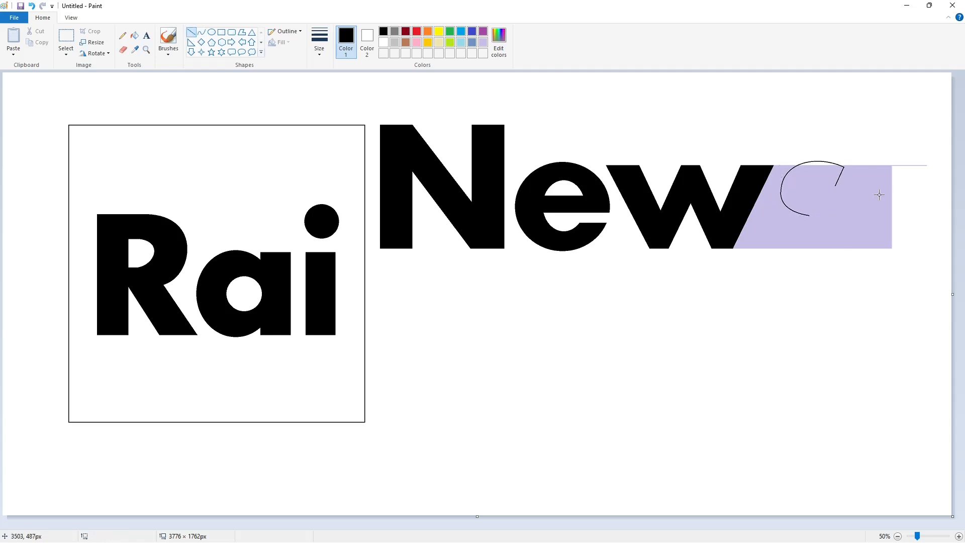
Draw the s's inner curves and its lower outer curve in black.
{"action": "left_click", "coordinate": [202, 32]}
{"action": "left_click", "coordinate": [801, 183]}
{"action": "left_click", "coordinate": [824, 213]}
{"action": "left_click", "coordinate": [820, 223]}
{"action": "left_click_drag", "start_coordinate": [788, 220], "coordinate": [775, 241]}
{"action": "left_click", "coordinate": [807, 230]}
{"action": "left_click", "coordinate": [871, 202]}
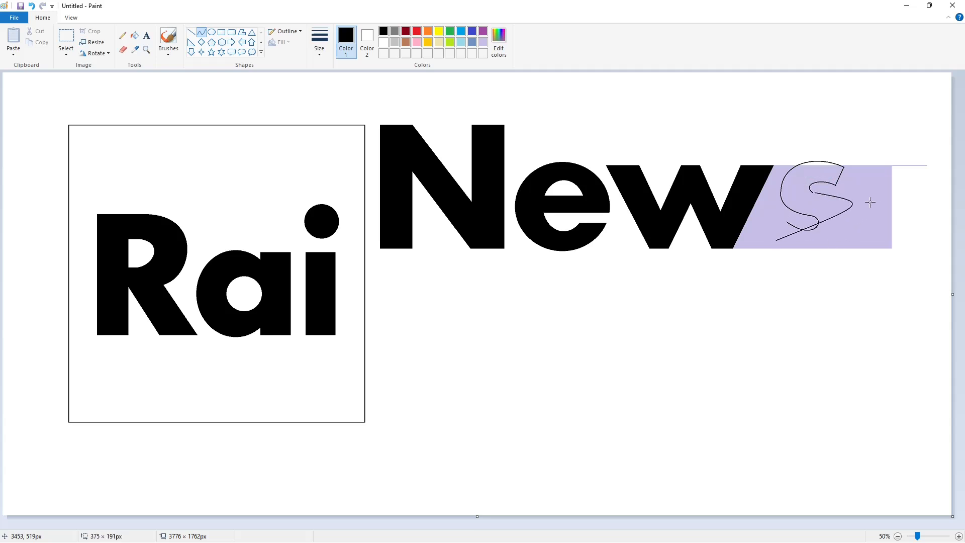
{"action": "left_click_drag", "start_coordinate": [852, 271], "coordinate": [848, 277]}
Add straight black lines to close the s's lower terminal and the small gap at its upper inner curve.
{"action": "left_click", "coordinate": [959, 536]}
{"action": "left_click_drag", "start_coordinate": [464, 526], "coordinate": [945, 478]}
{"action": "left_click", "coordinate": [191, 33]}
{"action": "scroll", "coordinate": [601, 255], "scroll_direction": "down", "scroll_amount": 2}
{"action": "left_click_drag", "start_coordinate": [632, 259], "coordinate": [611, 296]}
{"action": "left_click_drag", "start_coordinate": [680, 199], "coordinate": [699, 207]}
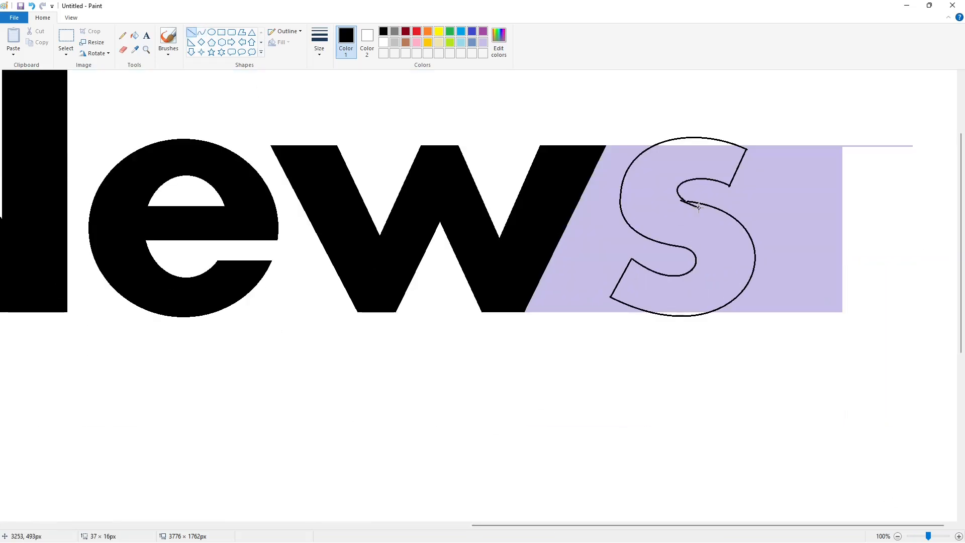
Fill the s outline with black.
{"action": "left_click", "coordinate": [134, 36]}
{"action": "left_click", "coordinate": [383, 42]}
{"action": "left_click", "coordinate": [667, 217]}
{"action": "left_click", "coordinate": [384, 31]}
{"action": "left_click", "coordinate": [668, 221]}
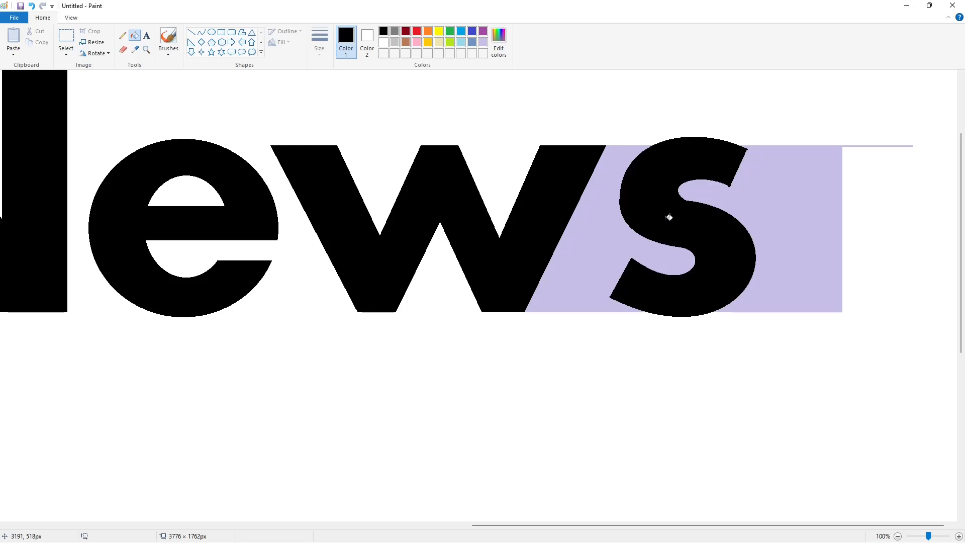
Fill the remaining lavender areas on both sides of the s with white.
{"action": "left_click", "coordinate": [385, 44]}
{"action": "left_click", "coordinate": [592, 224]}
{"action": "left_click", "coordinate": [779, 226]}
Draw short thick white lines to trim the corners of the s's upper terminal.
{"action": "left_click", "coordinate": [193, 33]}
{"action": "left_click", "coordinate": [320, 44]}
{"action": "left_click", "coordinate": [344, 129]}
{"action": "left_click_drag", "start_coordinate": [724, 187], "coordinate": [729, 189]}
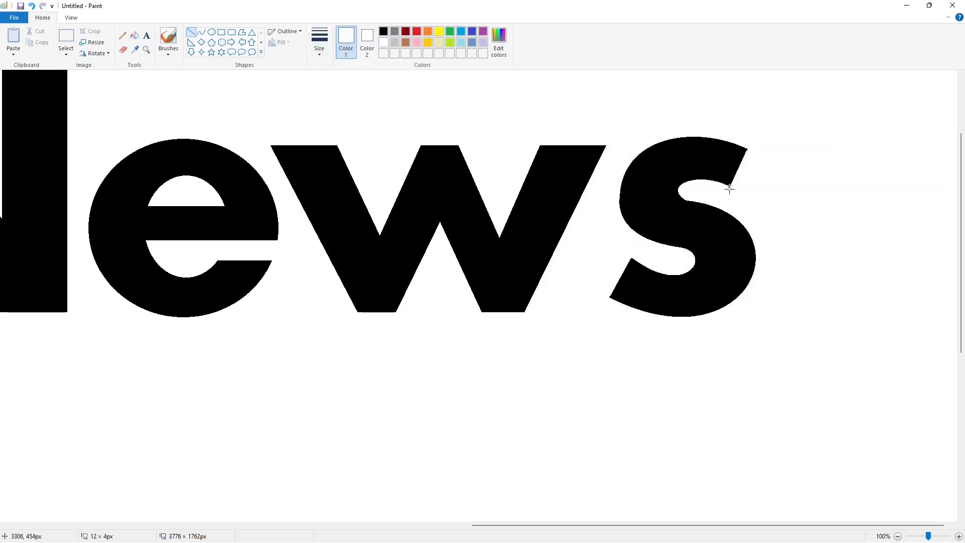
{"action": "left_click_drag", "start_coordinate": [748, 156], "coordinate": [751, 136]}
Smooth the s's upper inner curve and outer left edge with black touch-up lines.
{"action": "left_click", "coordinate": [384, 32]}
{"action": "left_click_drag", "start_coordinate": [677, 197], "coordinate": [715, 210]}
{"action": "left_click_drag", "start_coordinate": [618, 184], "coordinate": [618, 229]}
{"action": "left_click", "coordinate": [384, 42]}
{"action": "scroll", "coordinate": [835, 425], "scroll_direction": "down", "scroll_amount": 1, "text": "ctrl"}
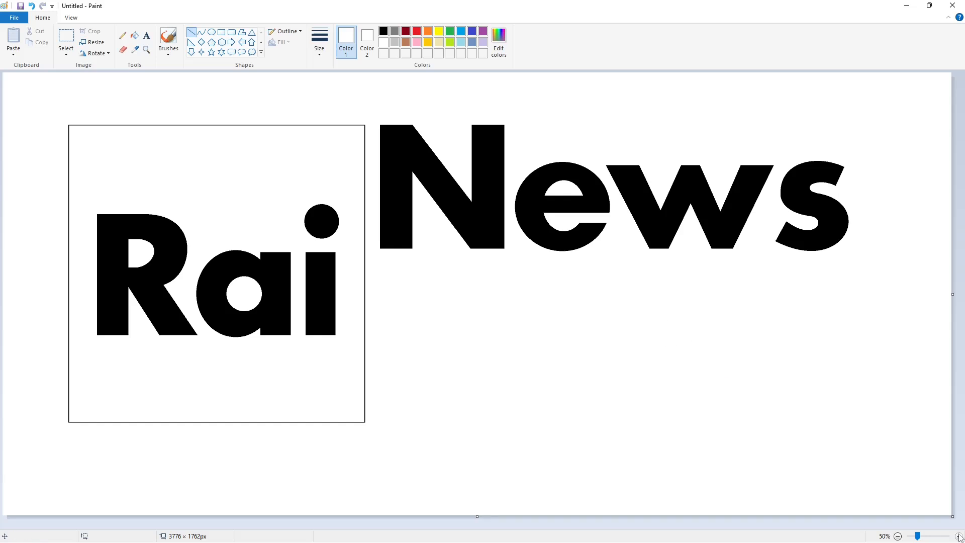
Draw a black rectangle outline about 2121 × 579 px below the News lettering, with its lower edge level with the Rai square's.
{"action": "left_click", "coordinate": [959, 537]}
{"action": "scroll", "coordinate": [599, 268], "scroll_direction": "down", "scroll_amount": 1, "text": "ctrl"}
{"action": "left_click", "coordinate": [221, 32]}
{"action": "left_click", "coordinate": [384, 32]}
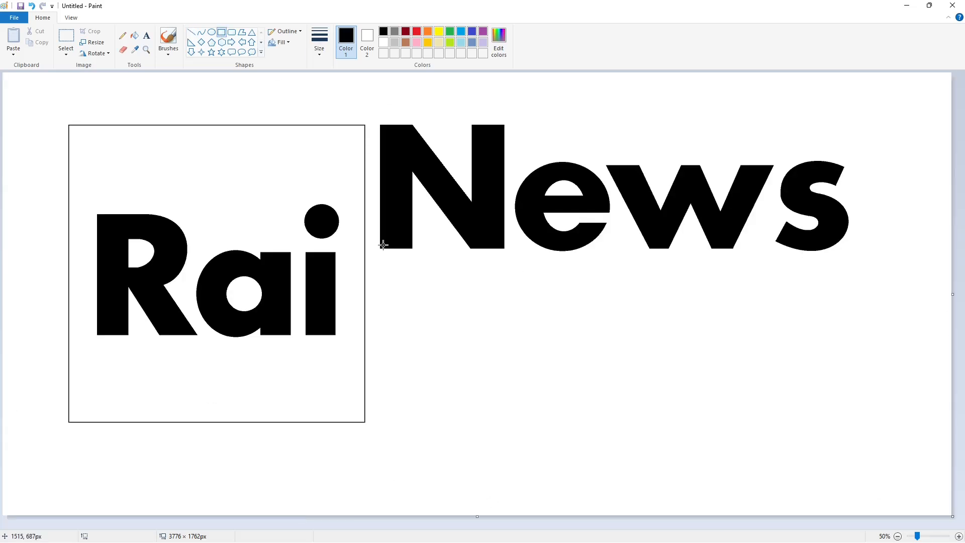
{"action": "left_click_drag", "start_coordinate": [376, 277], "coordinate": [908, 427]}
{"action": "left_click_drag", "start_coordinate": [643, 428], "coordinate": [643, 421]}
{"action": "left_click_drag", "start_coordinate": [644, 280], "coordinate": [647, 279]}
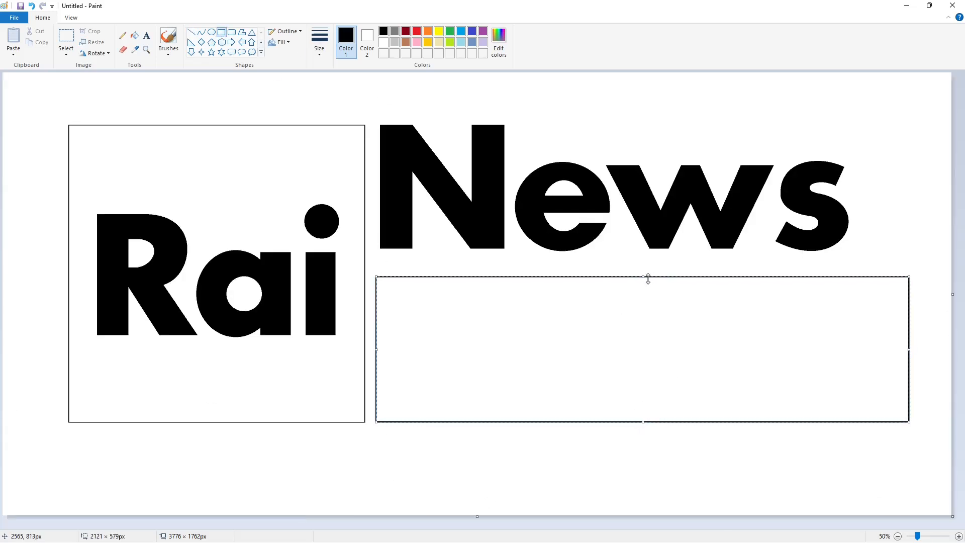
Nudge the new rectangle outline right until its left edge lines up with the left edge of the N.
{"action": "key", "text": "Left"}
{"action": "key", "text": "Left"}
{"action": "key", "text": "Left"}
{"action": "key", "text": "Left"}
{"action": "key", "text": "Right"}
{"action": "key", "text": "Right"}
{"action": "key", "text": "Right"}
{"action": "key", "text": "Right"}
{"action": "key", "text": "Right"}
{"action": "key", "text": "Right"}
{"action": "key", "text": "Right"}
{"action": "key", "text": "Right"}
{"action": "key", "text": "Right"}
{"action": "key", "text": "Right"}
{"action": "key", "text": "Right"}
{"action": "key", "text": "Right"}
{"action": "left_click", "coordinate": [680, 468]}
Fill the rectangle below News, including its outline, with lavender.
{"action": "left_click", "coordinate": [135, 35]}
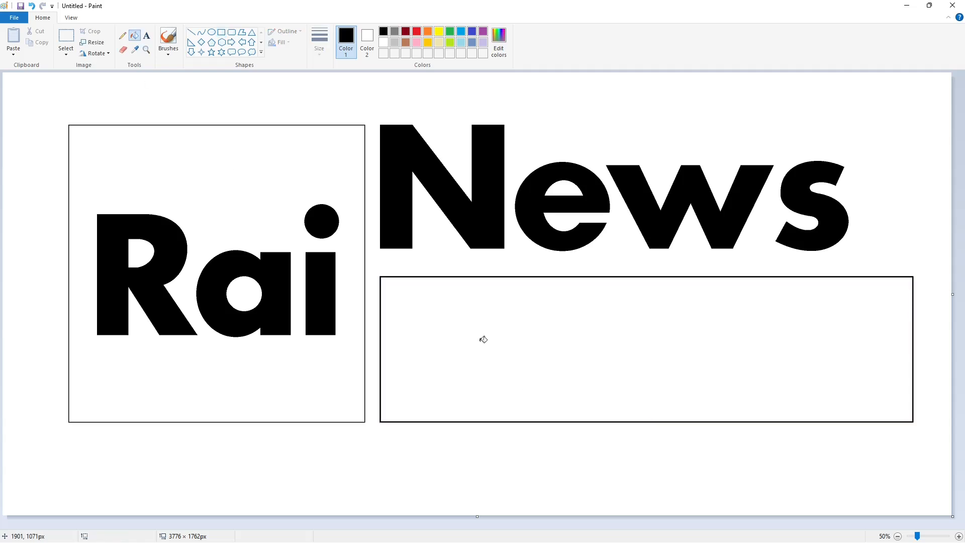
{"action": "left_click", "coordinate": [482, 338]}
{"action": "left_click", "coordinate": [482, 43]}
{"action": "left_click", "coordinate": [491, 324]}
Draw straight black lines across the left part of the lavender rectangle to outline a blocky 2 with two inner slots.
{"action": "left_click", "coordinate": [191, 32]}
{"action": "left_click", "coordinate": [384, 31]}
{"action": "left_click_drag", "start_coordinate": [615, 264], "coordinate": [615, 444]}
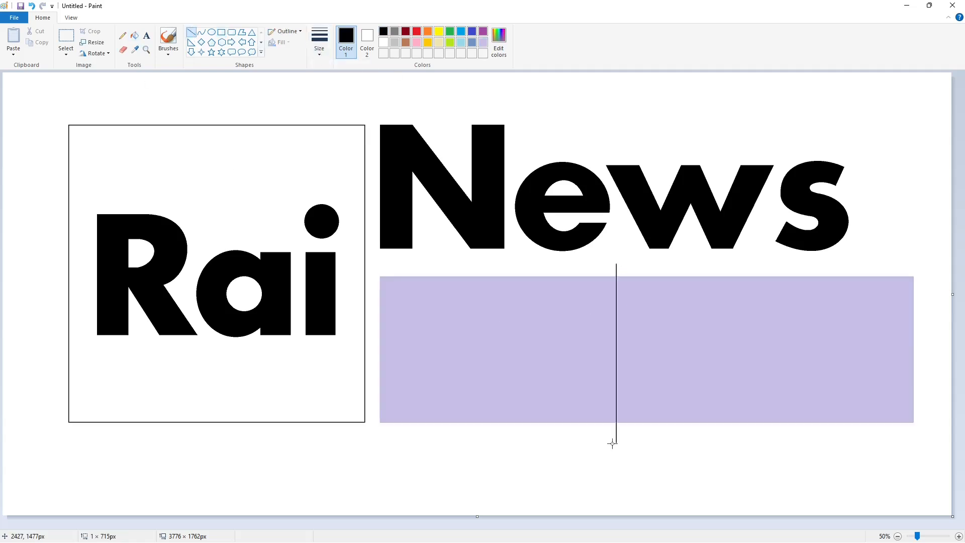
{"action": "left_click_drag", "start_coordinate": [592, 307], "coordinate": [374, 315]}
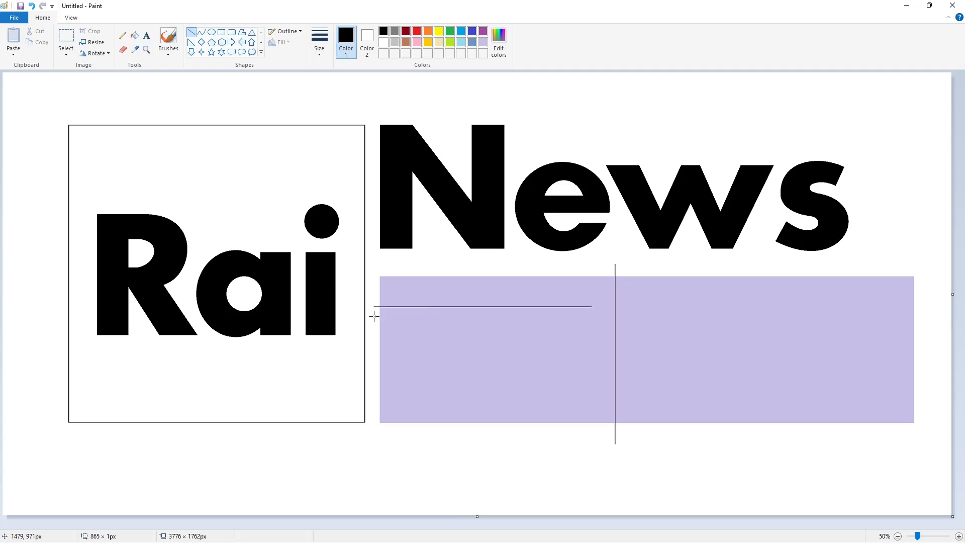
{"action": "mouse_move", "coordinate": [587, 303]}
{"action": "left_mouse_down"}
{"action": "mouse_move", "coordinate": [587, 351]}
{"action": "mouse_move", "coordinate": [371, 335]}
{"action": "left_mouse_up"}
{"action": "left_click_drag", "start_coordinate": [404, 364], "coordinate": [606, 364]}
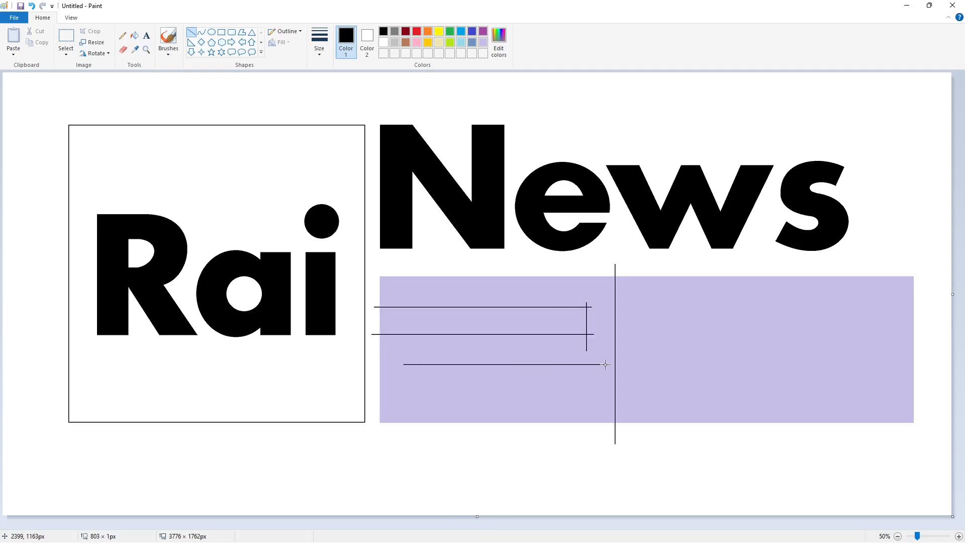
{"action": "left_click", "coordinate": [686, 348]}
{"action": "mouse_move", "coordinate": [407, 355]}
{"action": "left_mouse_down"}
{"action": "mouse_move", "coordinate": [408, 402]}
{"action": "mouse_move", "coordinate": [647, 392]}
{"action": "left_mouse_up"}
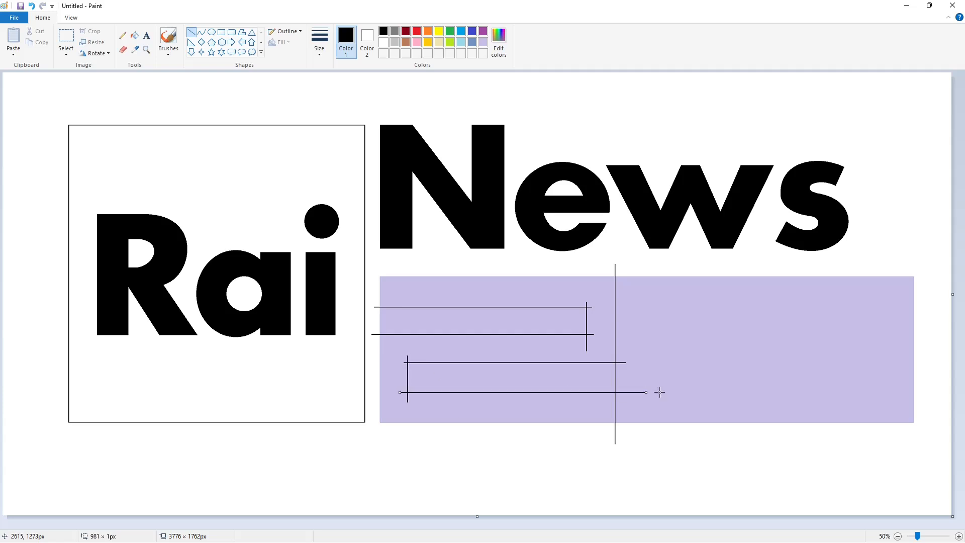
Fill the outlined 2 with black and recolor it purple together with its guide lines.
{"action": "left_click", "coordinate": [135, 35]}
{"action": "left_click", "coordinate": [465, 292]}
{"action": "left_click", "coordinate": [483, 42]}
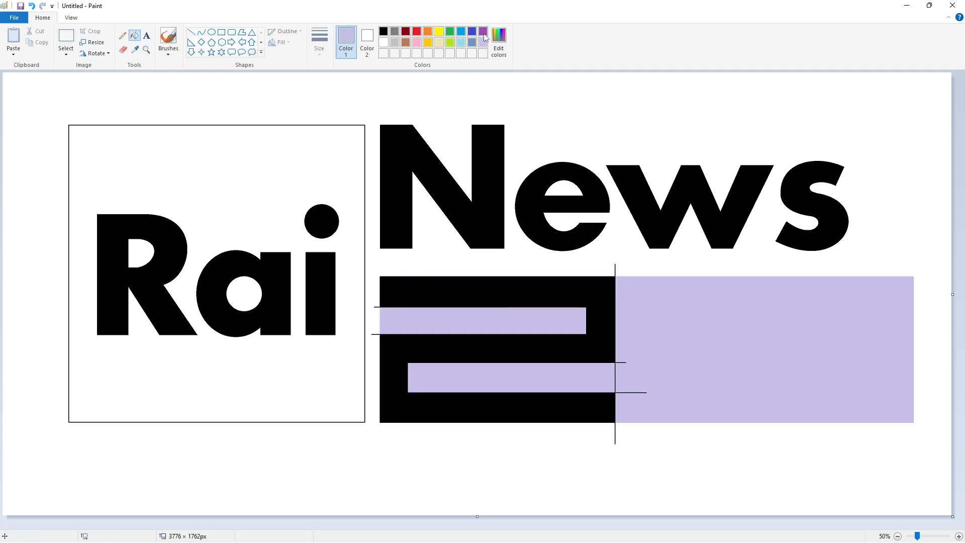
{"action": "left_click", "coordinate": [483, 31]}
{"action": "left_click", "coordinate": [583, 289]}
Draw a black circle outline in the empty space above the w of News.
{"action": "left_click", "coordinate": [212, 31]}
{"action": "left_click", "coordinate": [384, 31]}
{"action": "mouse_move", "coordinate": [381, 277]}
{"action": "left_mouse_down"}
{"action": "mouse_move", "coordinate": [430, 328]}
{"action": "mouse_move", "coordinate": [681, 136]}
{"action": "mouse_move", "coordinate": [647, 119]}
{"action": "mouse_move", "coordinate": [651, 105]}
{"action": "left_mouse_up"}
{"action": "left_click", "coordinate": [739, 128]}
Cut the circle outline with white lines and fill the unwanted part white, keeping only its upper-left quarter arc.
{"action": "left_click", "coordinate": [959, 536]}
{"action": "left_click_drag", "start_coordinate": [417, 526], "coordinate": [815, 508]}
{"action": "left_click", "coordinate": [191, 32]}
{"action": "left_click", "coordinate": [383, 43]}
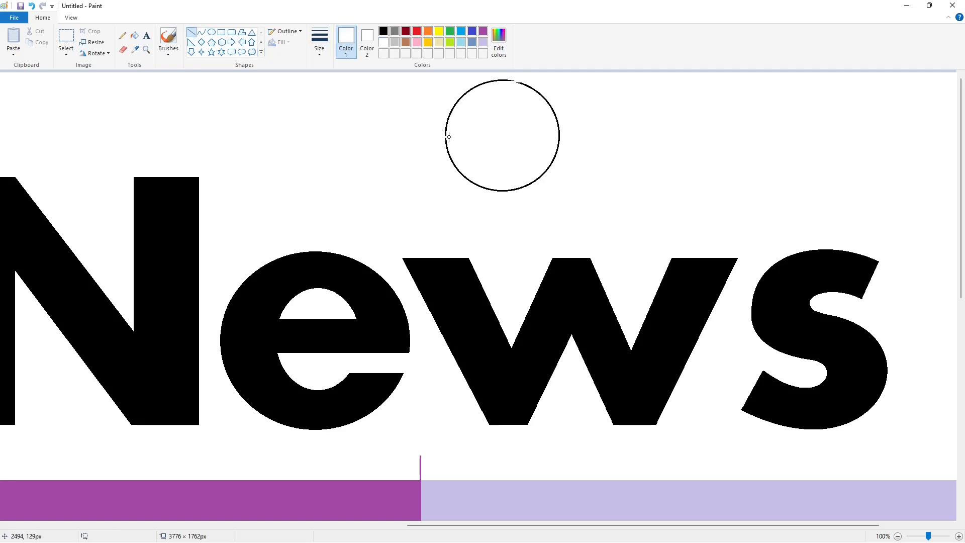
{"action": "left_click", "coordinate": [135, 36]}
{"action": "left_click", "coordinate": [559, 133]}
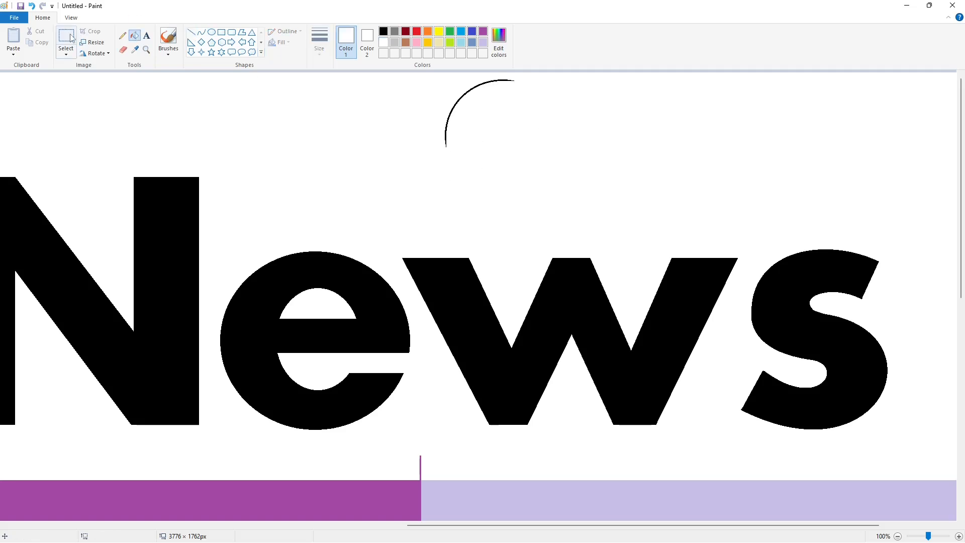
Select the quarter arc and, with transparent selection on, place it against the upper-left corner of the purple 2.
{"action": "left_click", "coordinate": [65, 35]}
{"action": "left_click_drag", "start_coordinate": [589, 207], "coordinate": [411, 75]}
{"action": "scroll", "coordinate": [453, 301], "scroll_direction": "down", "scroll_amount": 3}
{"action": "left_click", "coordinate": [65, 53]}
{"action": "left_click", "coordinate": [87, 145]}
{"action": "left_click_drag", "start_coordinate": [83, 136], "coordinate": [257, 312]}
{"action": "key", "text": "Left"}
{"action": "key", "text": "Left"}
{"action": "key", "text": "Left"}
{"action": "key", "text": "Left"}
{"action": "key", "text": "Left"}
{"action": "key", "text": "Left"}
{"action": "key", "text": "Left"}
{"action": "key", "text": "Left"}
{"action": "key", "text": "Left"}
{"action": "key", "text": "Left"}
{"action": "key", "text": "Left"}
{"action": "key", "text": "Left"}
{"action": "key", "text": "Left"}
{"action": "key", "text": "Left"}
{"action": "key", "text": "Left"}
{"action": "key", "text": "Left"}
{"action": "key", "text": "Left"}
{"action": "key", "text": "Left"}
{"action": "key", "text": "Left"}
{"action": "key", "text": "Left"}
{"action": "left_click", "coordinate": [403, 298]}
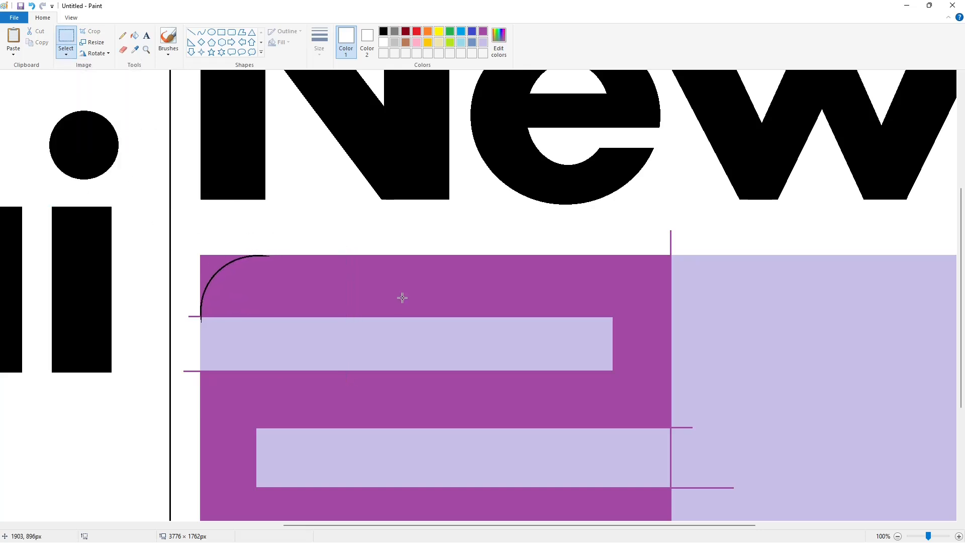
Paste a copy of the arc, flip it horizontally, and fit it to the upper-right corner of the 2.
{"action": "key", "text": "ctrl+v"}
{"action": "left_click", "coordinate": [95, 54]}
{"action": "left_click", "coordinate": [113, 109]}
{"action": "left_click_drag", "start_coordinate": [108, 124], "coordinate": [631, 303]}
{"action": "key", "text": "Up"}
{"action": "key", "text": "Up"}
{"action": "key", "text": "Right"}
{"action": "key", "text": "Right"}
{"action": "key", "text": "Right"}
{"action": "key", "text": "Right"}
{"action": "key", "text": "Right"}
{"action": "key", "text": "Right"}
{"action": "key", "text": "Right"}
{"action": "key", "text": "Right"}
{"action": "key", "text": "Right"}
Paste another arc, flip it vertically and horizontally, and fit it to the lower-right corner of the 2's middle bar.
{"action": "key", "text": "ctrl+v"}
{"action": "left_click", "coordinate": [95, 53]}
{"action": "left_click", "coordinate": [110, 98]}
{"action": "left_click", "coordinate": [95, 53]}
{"action": "left_click", "coordinate": [110, 109]}
{"action": "left_click_drag", "start_coordinate": [92, 136], "coordinate": [616, 364]}
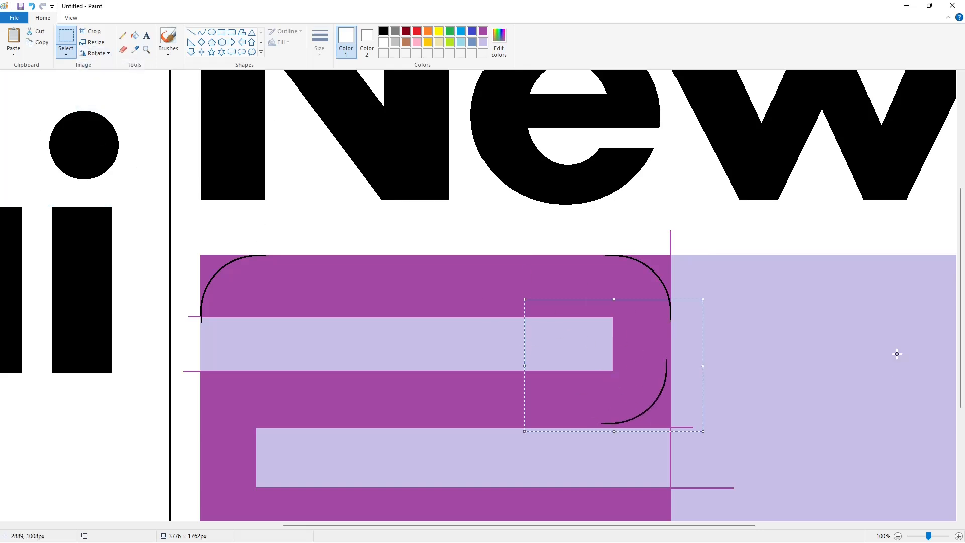
{"action": "key", "text": "Right"}
{"action": "key", "text": "Right"}
{"action": "key", "text": "Right"}
{"action": "key", "text": "Right"}
{"action": "key", "text": "Right"}
{"action": "key", "text": "Right"}
{"action": "key", "text": "Right"}
{"action": "key", "text": "Right"}
{"action": "key", "text": "Down"}
{"action": "key", "text": "Down"}
{"action": "key", "text": "Down"}
{"action": "key", "text": "Down"}
{"action": "key", "text": "Down"}
{"action": "key", "text": "Down"}
{"action": "key", "text": "Down"}
{"action": "left_click", "coordinate": [847, 356]}
Paste an unflipped arc and fit it to the upper-left corner of the 2's middle bar.
{"action": "key", "text": "ctrl+v"}
{"action": "left_click_drag", "start_coordinate": [86, 109], "coordinate": [253, 403]}
{"action": "key", "text": "Up"}
{"action": "key", "text": "Up"}
{"action": "key", "text": "Up"}
{"action": "key", "text": "Up"}
{"action": "key", "text": "Up"}
{"action": "key", "text": "Up"}
{"action": "key", "text": "Left"}
{"action": "key", "text": "Left"}
{"action": "key", "text": "Left"}
{"action": "key", "text": "Left"}
{"action": "key", "text": "Left"}
{"action": "key", "text": "Left"}
{"action": "key", "text": "Left"}
{"action": "key", "text": "Left"}
{"action": "left_click", "coordinate": [580, 380]}
Paste another arc, flip it both ways, and fit it to the lower-right corner of the 2's bottom bar.
{"action": "scroll", "coordinate": [580, 379], "scroll_direction": "down", "scroll_amount": 2}
{"action": "key", "text": "ctrl+v"}
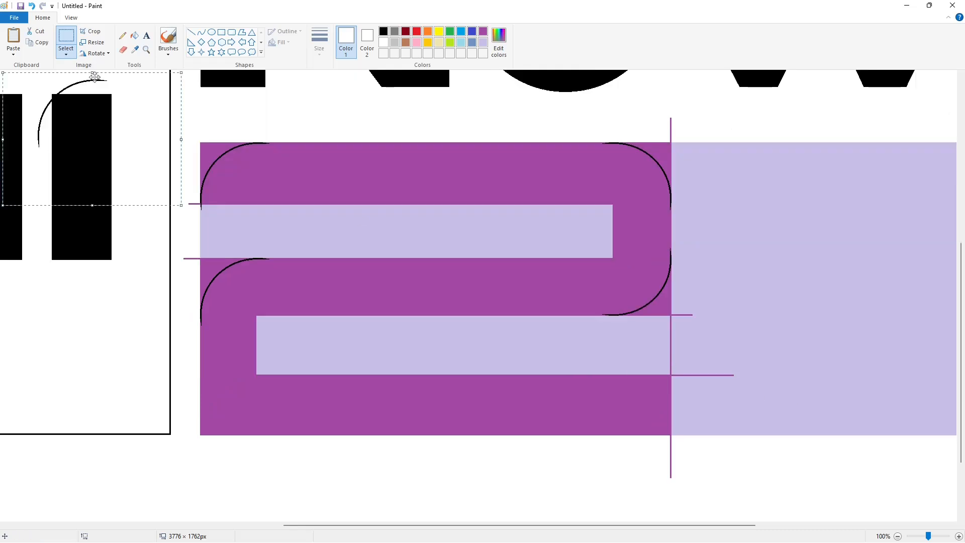
{"action": "left_click", "coordinate": [95, 53]}
{"action": "left_click", "coordinate": [109, 110]}
{"action": "left_click_drag", "start_coordinate": [80, 159], "coordinate": [599, 398]}
{"action": "left_click", "coordinate": [832, 439]}
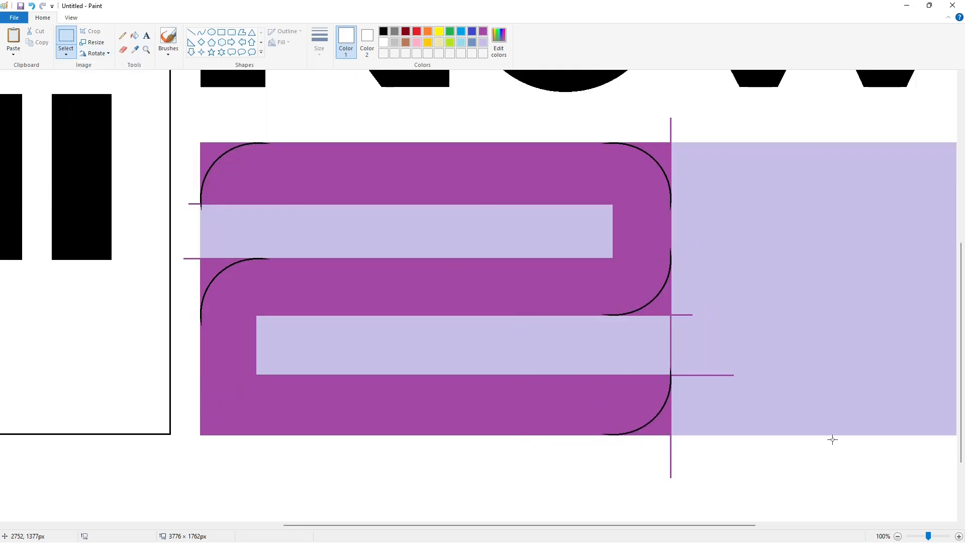
Fill the corner areas outside the arcs and the purple guide line ends with lavender.
{"action": "left_click", "coordinate": [898, 536]}
{"action": "left_click", "coordinate": [958, 536]}
{"action": "scroll", "coordinate": [485, 505], "scroll_direction": "down", "scroll_amount": 3}
{"action": "left_click_drag", "start_coordinate": [432, 525], "coordinate": [736, 525]}
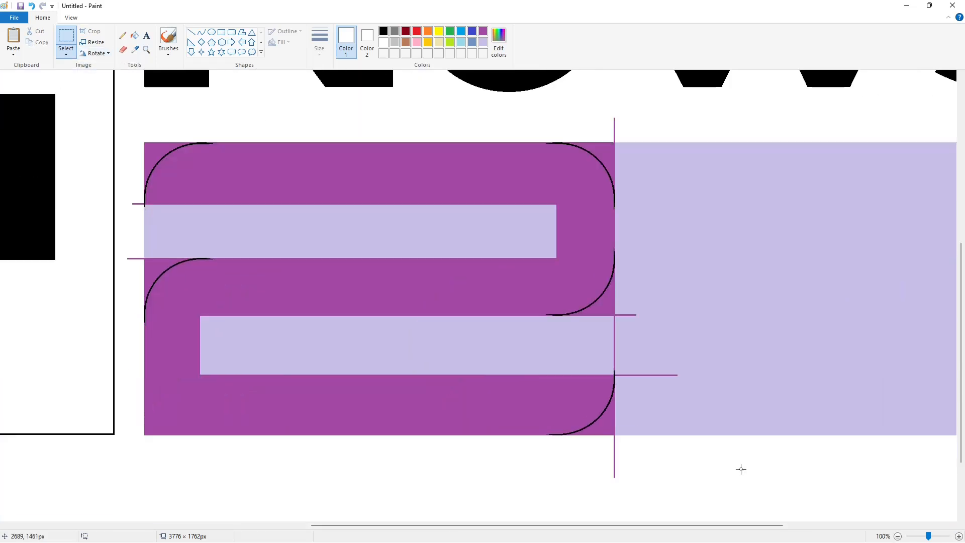
{"action": "left_click", "coordinate": [134, 36]}
{"action": "left_click", "coordinate": [483, 42]}
{"action": "left_click", "coordinate": [154, 153]}
{"action": "left_click", "coordinate": [610, 158]}
{"action": "left_click", "coordinate": [611, 406]}
{"action": "left_click", "coordinate": [637, 375]}
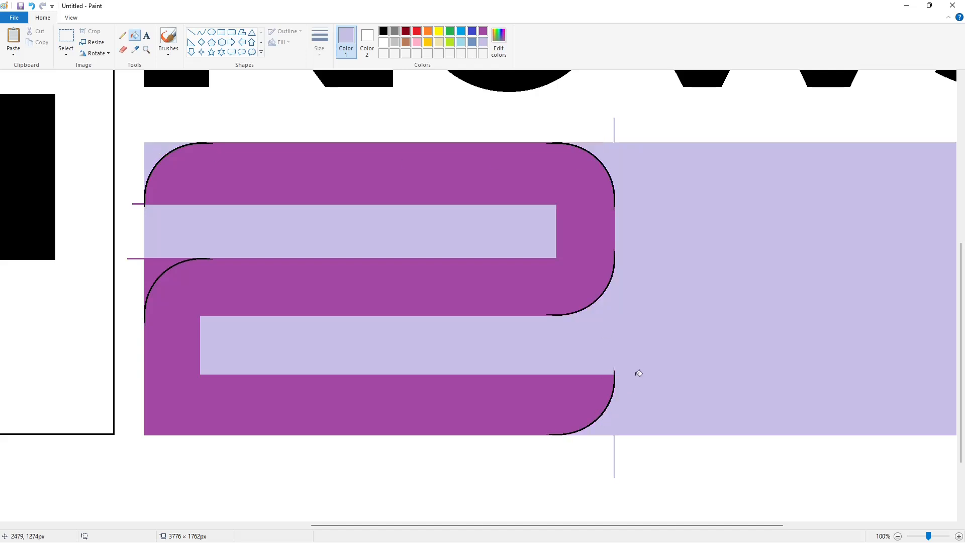
{"action": "left_click", "coordinate": [147, 268]}
Fill the rounded 2 with black and its left-hand outer corners and upper slot with white.
{"action": "left_click", "coordinate": [384, 32]}
{"action": "left_click", "coordinate": [412, 159]}
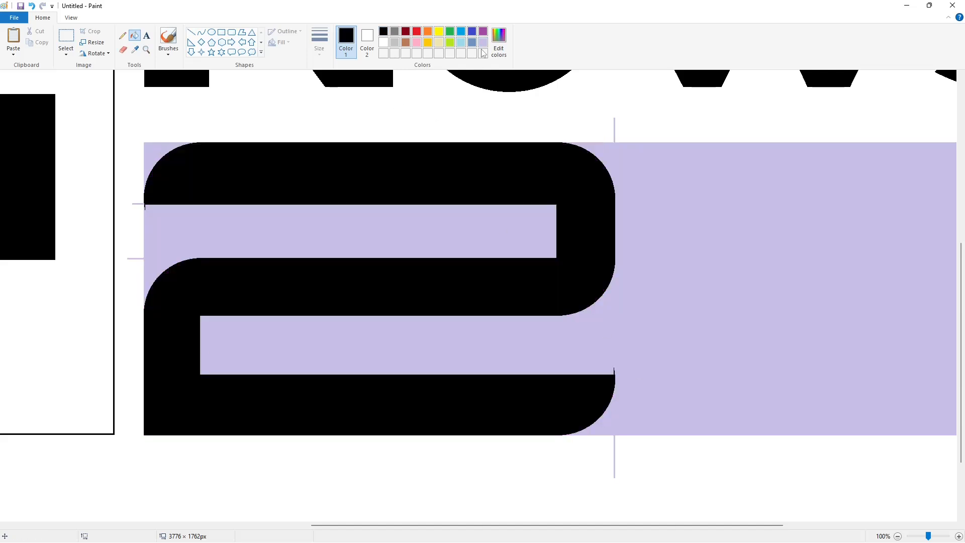
{"action": "left_click", "coordinate": [383, 42]}
{"action": "left_click", "coordinate": [153, 151]}
{"action": "left_click", "coordinate": [211, 233]}
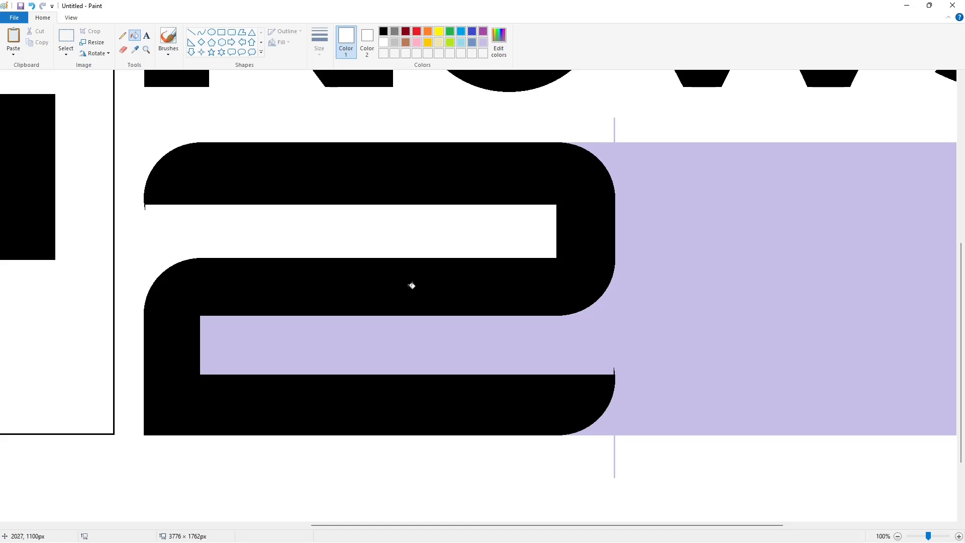
Remove the stray arc tips on the bottom bar and upper-left terminal of the 2 with thick lavender and white lines.
{"action": "left_click", "coordinate": [483, 42]}
{"action": "left_click", "coordinate": [192, 32]}
{"action": "left_click", "coordinate": [319, 43]}
{"action": "left_click", "coordinate": [342, 132]}
{"action": "left_click_drag", "start_coordinate": [598, 371], "coordinate": [643, 371]}
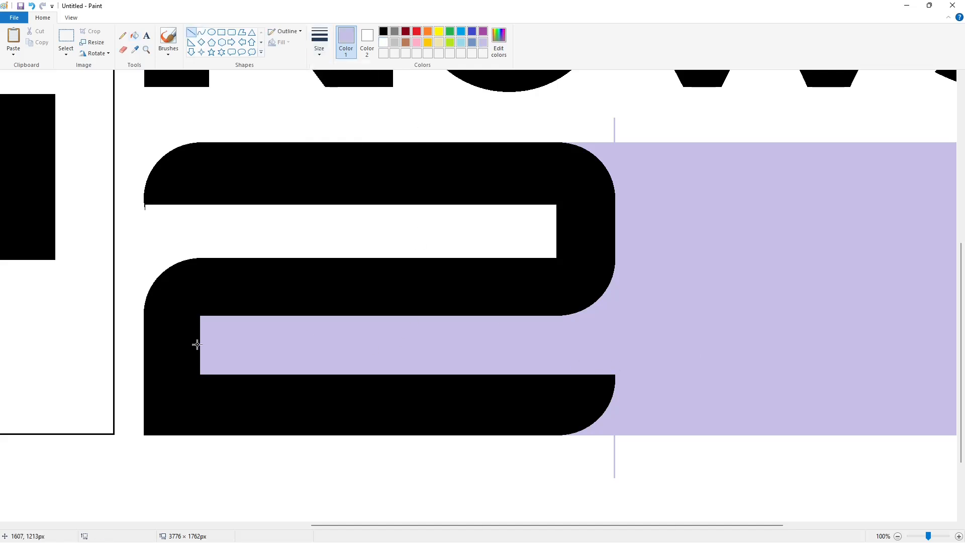
{"action": "left_click", "coordinate": [384, 43]}
{"action": "left_click_drag", "start_coordinate": [140, 209], "coordinate": [161, 209]}
{"action": "left_click", "coordinate": [230, 194]}
Draw a small black-outlined ellipse in the white upper slot of the 2.
{"action": "left_click", "coordinate": [212, 32]}
{"action": "left_click", "coordinate": [383, 32]}
{"action": "left_click", "coordinate": [316, 50]}
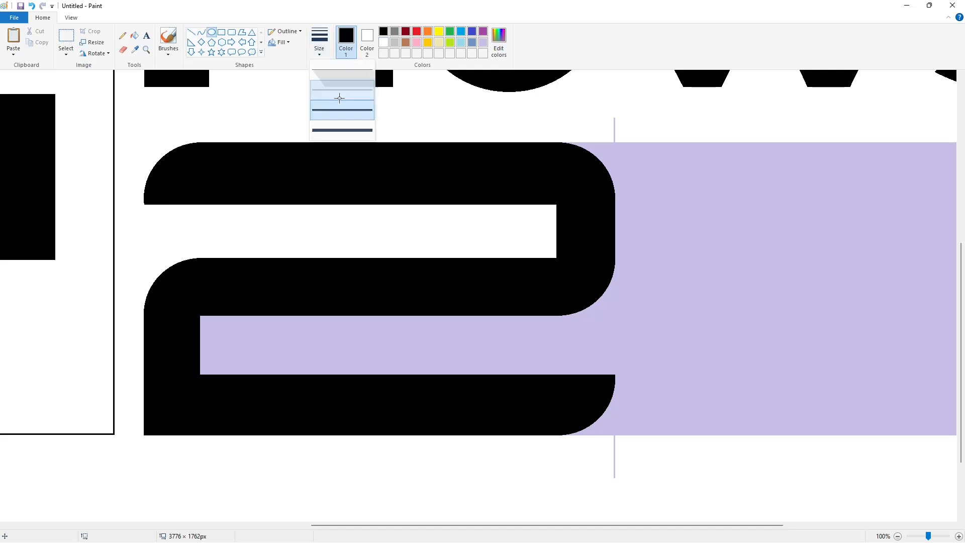
{"action": "left_click", "coordinate": [339, 97]}
{"action": "scroll", "coordinate": [611, 360], "scroll_direction": "down", "scroll_amount": 1}
{"action": "left_click_drag", "start_coordinate": [577, 326], "coordinate": [578, 326]}
{"action": "left_click", "coordinate": [589, 327]}
Copy the small ellipse in the upper slot and recolor the 2 with purple.
{"action": "left_click", "coordinate": [959, 537]}
{"action": "scroll", "coordinate": [621, 507], "scroll_direction": "down", "scroll_amount": 4}
{"action": "mouse_move", "coordinate": [435, 526]}
{"action": "left_mouse_down"}
{"action": "mouse_move", "coordinate": [622, 508]}
{"action": "mouse_move", "coordinate": [700, 513]}
{"action": "left_mouse_up"}
{"action": "left_click", "coordinate": [66, 36]}
{"action": "left_click_drag", "start_coordinate": [590, 320], "coordinate": [628, 362]}
{"action": "key", "text": "ctrl+c"}
{"action": "key", "text": "ctrl+v"}
{"action": "key", "text": "Delete"}
{"action": "left_click", "coordinate": [135, 36]}
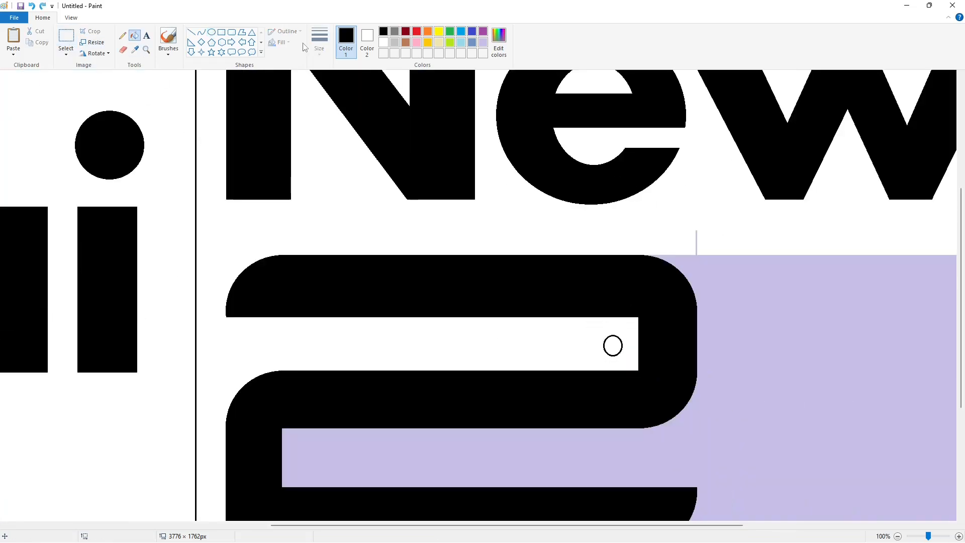
{"action": "left_click", "coordinate": [483, 32]}
{"action": "left_click", "coordinate": [533, 290]}
Paste a copy of the ellipse and fit it into the lower-right inner corner of the 2's upper slot.
{"action": "key", "text": "ctrl+v"}
{"action": "left_click_drag", "start_coordinate": [28, 100], "coordinate": [625, 358]}
{"action": "key", "text": "Down"}
{"action": "key", "text": "Down"}
{"action": "key", "text": "Down"}
{"action": "key", "text": "Down"}
{"action": "key", "text": "Right"}
{"action": "key", "text": "Right"}
{"action": "key", "text": "Right"}
{"action": "key", "text": "Right"}
{"action": "key", "text": "Right"}
{"action": "key", "text": "Right"}
{"action": "key", "text": "Right"}
{"action": "key", "text": "Right"}
{"action": "key", "text": "Right"}
{"action": "key", "text": "Right"}
{"action": "key", "text": "Right"}
{"action": "key", "text": "Right"}
{"action": "key", "text": "Right"}
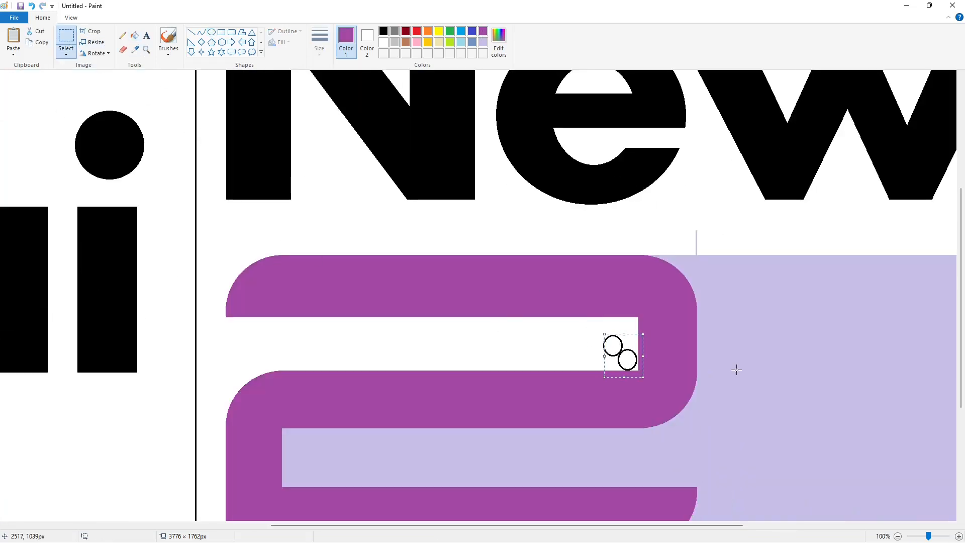
Paste another copy of the ellipse and fit it into the upper-left inner corner of the 2's lavender lower slot.
{"action": "left_click", "coordinate": [135, 36]}
{"action": "left_click", "coordinate": [898, 536]}
{"action": "left_click", "coordinate": [959, 536]}
{"action": "scroll", "coordinate": [465, 525], "scroll_direction": "down", "scroll_amount": 6}
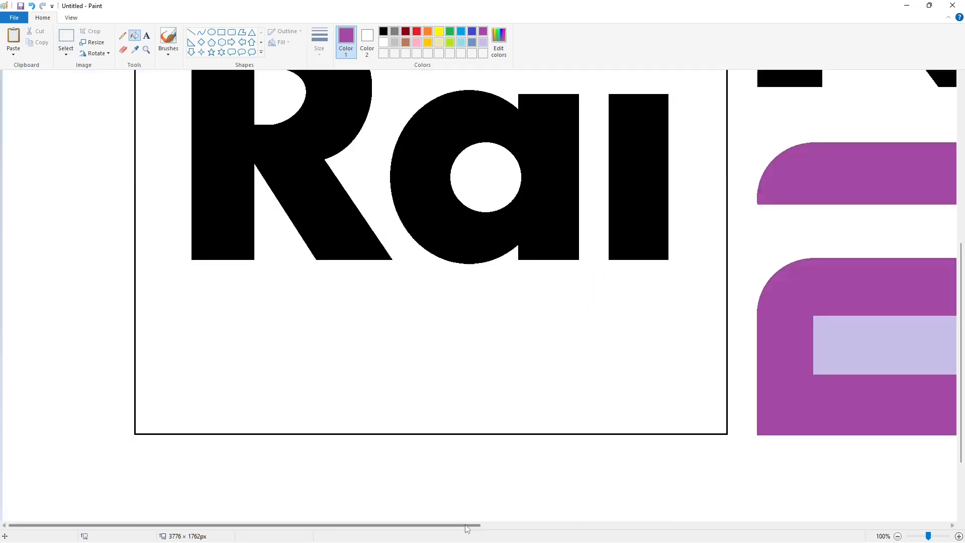
{"action": "left_click_drag", "start_coordinate": [463, 525], "coordinate": [632, 498]}
{"action": "key", "text": "ctrl+v"}
{"action": "left_click_drag", "start_coordinate": [18, 88], "coordinate": [493, 322]}
{"action": "key", "text": "Up"}
{"action": "key", "text": "Up"}
{"action": "key", "text": "Up"}
{"action": "key", "text": "Up"}
{"action": "key", "text": "Up"}
{"action": "key", "text": "Up"}
{"action": "key", "text": "Up"}
{"action": "key", "text": "Up"}
{"action": "key", "text": "Up"}
{"action": "key", "text": "Up"}
{"action": "key", "text": "Up"}
{"action": "key", "text": "Up"}
{"action": "key", "text": "Up"}
{"action": "key", "text": "Up"}
{"action": "key", "text": "Up"}
{"action": "key", "text": "Up"}
{"action": "key", "text": "Left"}
{"action": "key", "text": "Left"}
{"action": "key", "text": "Left"}
{"action": "key", "text": "Left"}
{"action": "key", "text": "Left"}
{"action": "key", "text": "Left"}
{"action": "key", "text": "Left"}
{"action": "key", "text": "Left"}
{"action": "key", "text": "Left"}
{"action": "key", "text": "Left"}
{"action": "key", "text": "Left"}
{"action": "key", "text": "Left"}
{"action": "key", "text": "Left"}
{"action": "key", "text": "Left"}
{"action": "key", "text": "Left"}
{"action": "key", "text": "Left"}
{"action": "key", "text": "Left"}
{"action": "key", "text": "Left"}
{"action": "key", "text": "Left"}
{"action": "key", "text": "Left"}
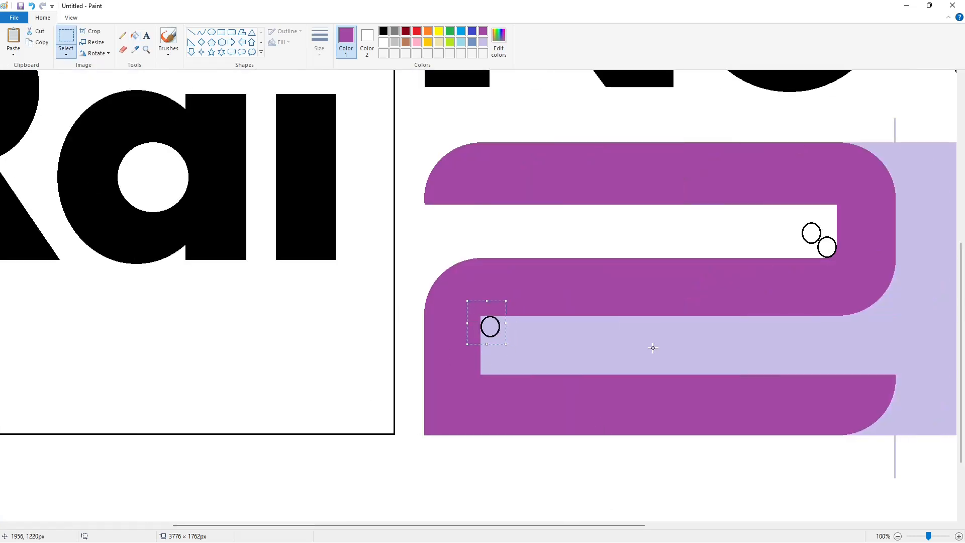
Round both slot corners by blending the fitted ellipses in with purple, lavender and white fills, and refill the 2 with black.
{"action": "left_click", "coordinate": [135, 36]}
{"action": "left_click", "coordinate": [483, 318]}
{"action": "left_click", "coordinate": [483, 42]}
{"action": "left_click", "coordinate": [499, 329]}
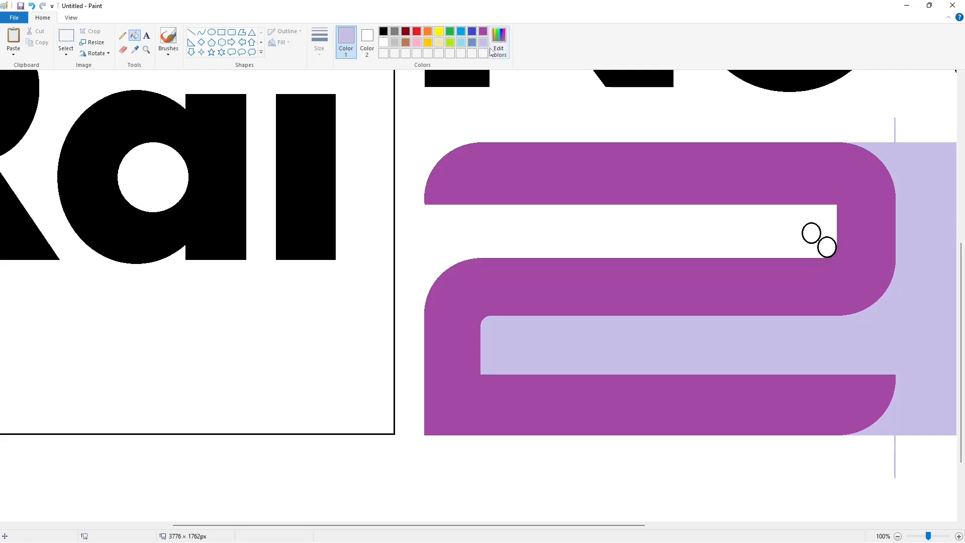
{"action": "left_click", "coordinate": [384, 42]}
{"action": "left_click", "coordinate": [385, 31]}
{"action": "left_click", "coordinate": [523, 171]}
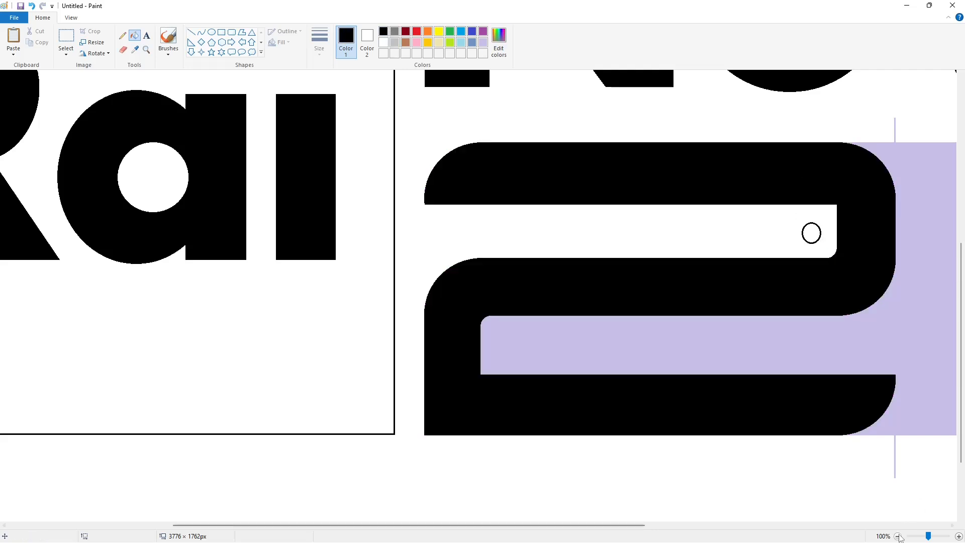
Draw a black vertical line just beyond the 2 for the outer left edge of the 4.
{"action": "left_click", "coordinate": [898, 537]}
{"action": "left_click", "coordinate": [192, 32]}
{"action": "left_click", "coordinate": [324, 54]}
{"action": "left_click", "coordinate": [335, 90]}
{"action": "left_click_drag", "start_coordinate": [627, 267], "coordinate": [637, 401]}
{"action": "key", "text": "Right"}
{"action": "key", "text": "Right"}
{"action": "key", "text": "Right"}
{"action": "key", "text": "Right"}
{"action": "key", "text": "Right"}
{"action": "key", "text": "Right"}
{"action": "key", "text": "Right"}
{"action": "key", "text": "Right"}
{"action": "key", "text": "Right"}
{"action": "key", "text": "Right"}
{"action": "key", "text": "Right"}
{"action": "key", "text": "Right"}
{"action": "key", "text": "Right"}
Draw a horizontal line across the lavender area, level with the bottom of the 2's middle bar, for the crossbar's lower edge.
{"action": "left_click_drag", "start_coordinate": [621, 366], "coordinate": [913, 359]}
{"action": "key", "text": "Up"}
{"action": "key", "text": "Up"}
{"action": "key", "text": "Up"}
{"action": "key", "text": "Up"}
{"action": "key", "text": "Up"}
{"action": "key", "text": "Up"}
{"action": "key", "text": "Up"}
{"action": "key", "text": "Up"}
{"action": "key", "text": "Up"}
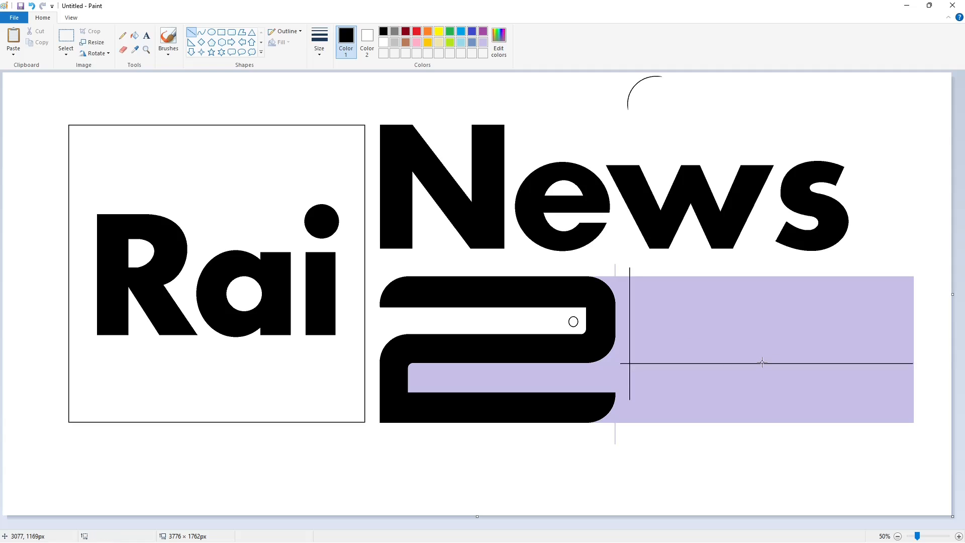
Draw the inner vertical edge of the 4's left arm and a horizontal line about 939 px long for the crossbar's upper edge.
{"action": "mouse_move", "coordinate": [652, 271]}
{"action": "left_mouse_down"}
{"action": "mouse_move", "coordinate": [652, 350]}
{"action": "mouse_move", "coordinate": [883, 334]}
{"action": "left_mouse_up"}
{"action": "key", "text": "Up"}
{"action": "key", "text": "Up"}
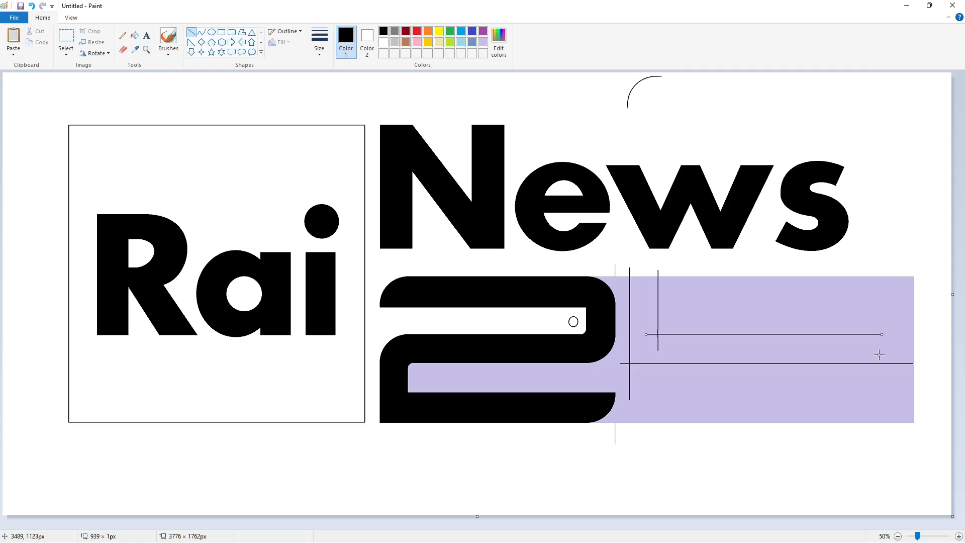
Draw a vertical line through the full height of the lavender area for the inner edge of the 4's right stem.
{"action": "left_click_drag", "start_coordinate": [830, 272], "coordinate": [829, 455]}
{"action": "key", "text": "Right"}
{"action": "key", "text": "Right"}
{"action": "key", "text": "Right"}
{"action": "key", "text": "Right"}
{"action": "key", "text": "Right"}
{"action": "key", "text": "Right"}
{"action": "key", "text": "Right"}
{"action": "key", "text": "Right"}
{"action": "key", "text": "Right"}
{"action": "key", "text": "Right"}
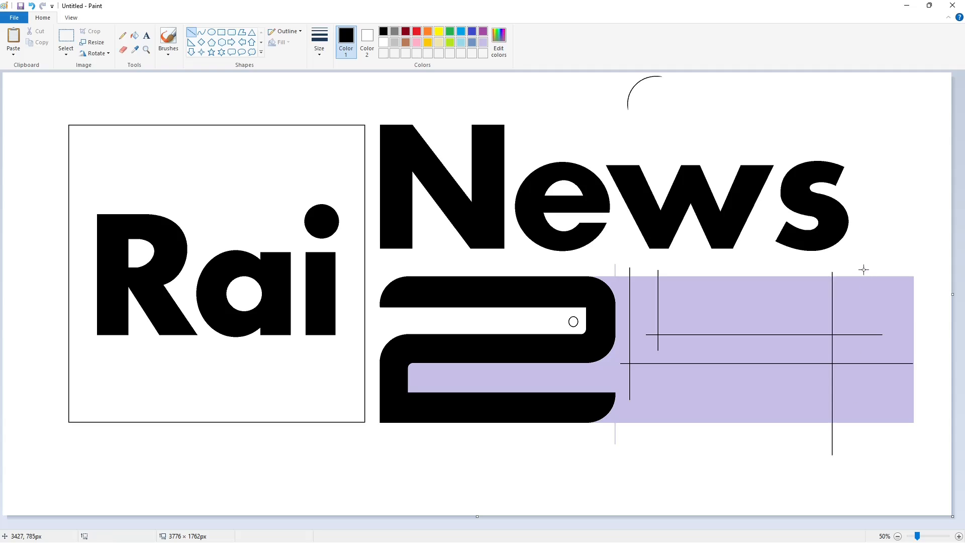
Draw a parallel vertical line for the outer edge of the 4's right stem, aligned to the stem's width.
{"action": "left_click_drag", "start_coordinate": [864, 270], "coordinate": [864, 450]}
{"action": "key", "text": "Left"}
{"action": "key", "text": "Left"}
{"action": "key", "text": "Left"}
{"action": "key", "text": "Left"}
{"action": "key", "text": "Left"}
{"action": "key", "text": "Left"}
{"action": "key", "text": "Left"}
{"action": "key", "text": "Left"}
{"action": "key", "text": "Left"}
{"action": "key", "text": "Left"}
{"action": "key", "text": "Left"}
{"action": "key", "text": "Left"}
{"action": "left_click", "coordinate": [888, 402]}
Fill the left arm, crossbar and right stem of the 4 with black.
{"action": "left_click", "coordinate": [134, 36]}
{"action": "left_click", "coordinate": [734, 349]}
{"action": "left_click", "coordinate": [848, 349]}
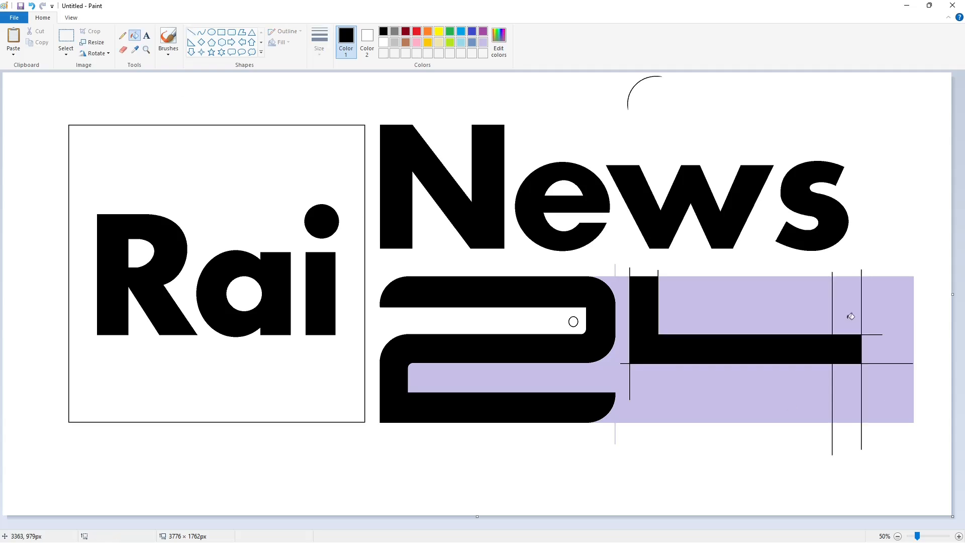
{"action": "left_click", "coordinate": [851, 317]}
{"action": "left_click", "coordinate": [847, 390]}
Fill the remaining lavender areas around the 2 and the 4 with white, and recolour the 4 purple.
{"action": "scroll", "coordinate": [847, 392], "scroll_direction": "up", "scroll_amount": 1}
{"action": "left_click_drag", "start_coordinate": [448, 526], "coordinate": [863, 525]}
{"action": "scroll", "coordinate": [682, 426], "scroll_direction": "down", "scroll_amount": 2}
{"action": "left_click", "coordinate": [382, 43]}
{"action": "left_click", "coordinate": [403, 221]}
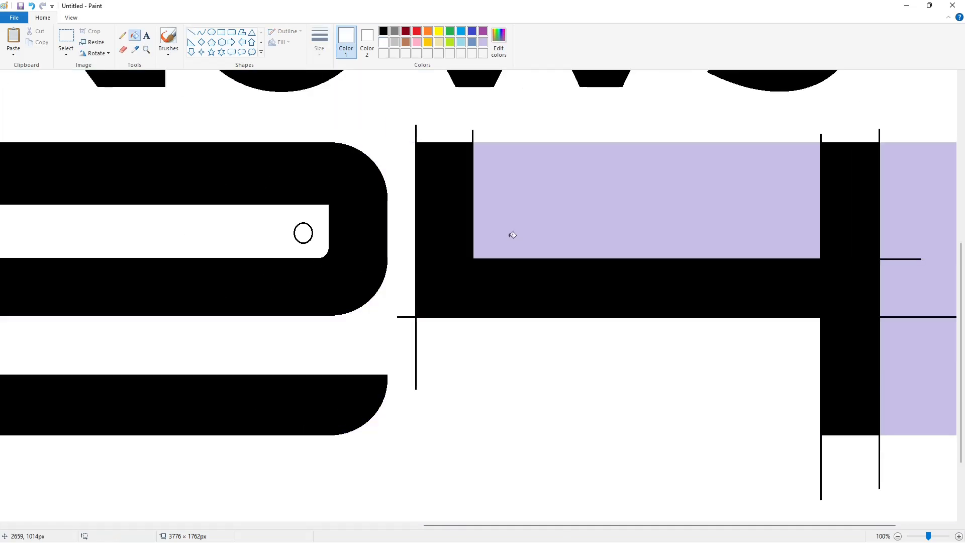
{"action": "left_click", "coordinate": [513, 235]}
{"action": "left_click", "coordinate": [907, 281]}
{"action": "left_click", "coordinate": [483, 32]}
{"action": "left_click", "coordinate": [471, 150]}
Copy the loose corner arc above News and paste a duplicate near the 4.
{"action": "scroll", "coordinate": [471, 150], "scroll_direction": "up", "scroll_amount": 3}
{"action": "left_click", "coordinate": [67, 36]}
{"action": "left_click_drag", "start_coordinate": [547, 200], "coordinate": [359, 74]}
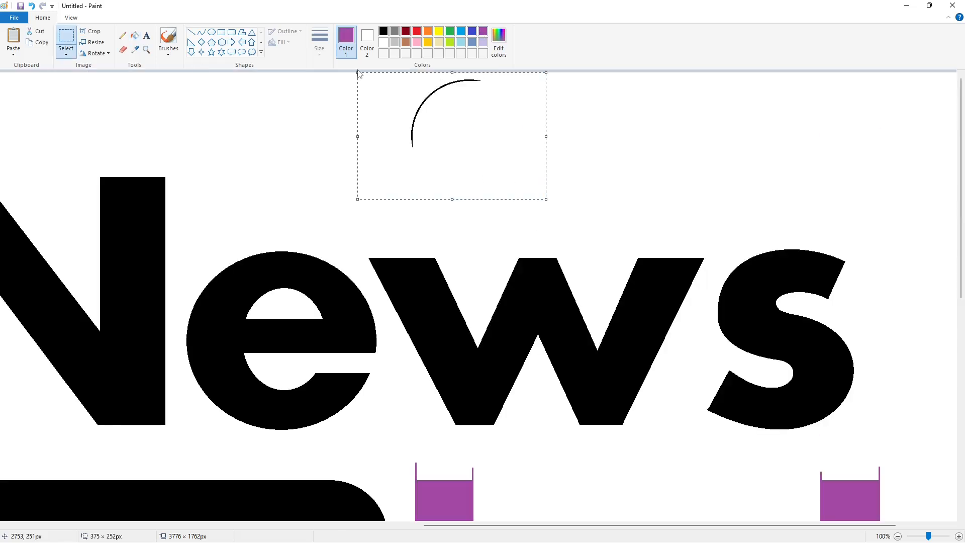
{"action": "key", "text": "ctrl+c"}
{"action": "scroll", "coordinate": [611, 337], "scroll_direction": "down", "scroll_amount": 2}
{"action": "key", "text": "ctrl+v"}
{"action": "left_click", "coordinate": [88, 53]}
{"action": "left_click", "coordinate": [106, 109]}
{"action": "left_click", "coordinate": [95, 57]}
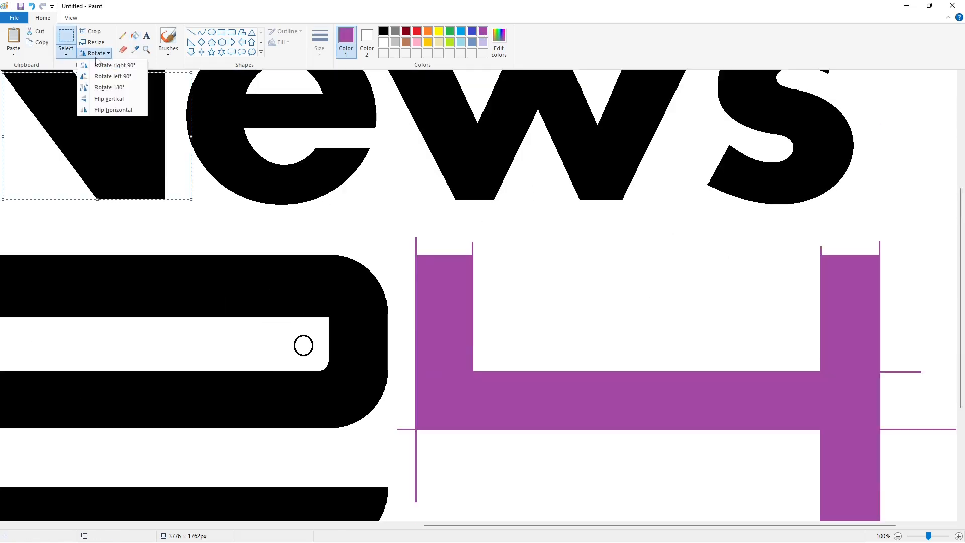
{"action": "left_click", "coordinate": [102, 98]}
{"action": "left_click_drag", "start_coordinate": [121, 141], "coordinate": [460, 370]}
{"action": "key", "text": "ctrl+z"}
{"action": "key", "text": "ctrl+z"}
Flip the pasted arc vertically and fit it into the 4's lower-left outer corner, tangent to both edges.
{"action": "left_click", "coordinate": [95, 54]}
{"action": "left_click", "coordinate": [102, 99]}
{"action": "left_click_drag", "start_coordinate": [124, 170], "coordinate": [499, 408]}
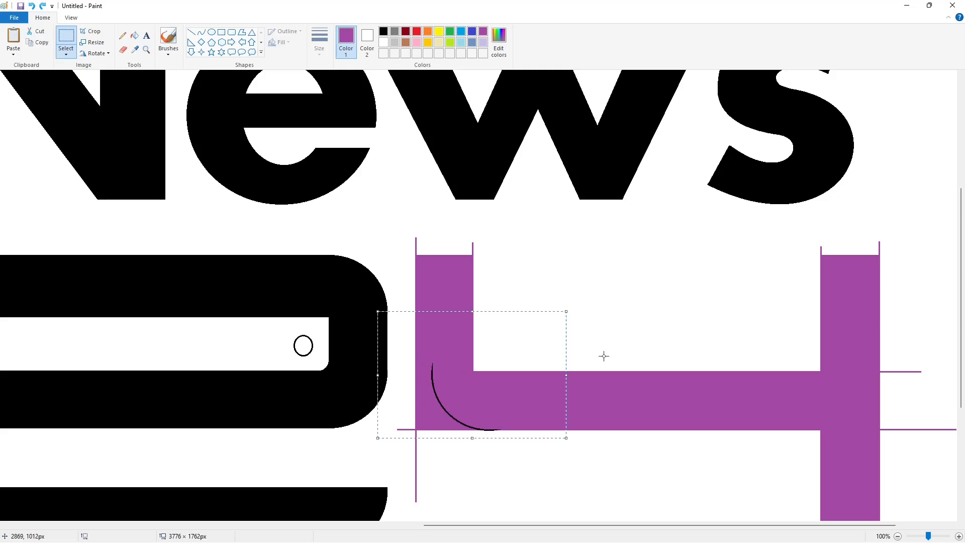
{"action": "key", "text": "Left"}
{"action": "key", "text": "Left"}
{"action": "key", "text": "Left"}
{"action": "key", "text": "Left"}
{"action": "key", "text": "Left"}
{"action": "key", "text": "Left"}
{"action": "key", "text": "Left"}
{"action": "key", "text": "Left"}
{"action": "key", "text": "Left"}
{"action": "key", "text": "Left"}
{"action": "key", "text": "Left"}
{"action": "key", "text": "Left"}
{"action": "key", "text": "Left"}
{"action": "key", "text": "Left"}
{"action": "key", "text": "Left"}
{"action": "key", "text": "Left"}
{"action": "key", "text": "Left"}
{"action": "key", "text": "Left"}
{"action": "key", "text": "Left"}
{"action": "key", "text": "Left"}
{"action": "left_click", "coordinate": [604, 356]}
Copy the small circle from inside the 2 and place the duplicate in the 4's inner corner, touching the left arm and crossbar.
{"action": "left_click_drag", "start_coordinate": [503, 527], "coordinate": [568, 526]}
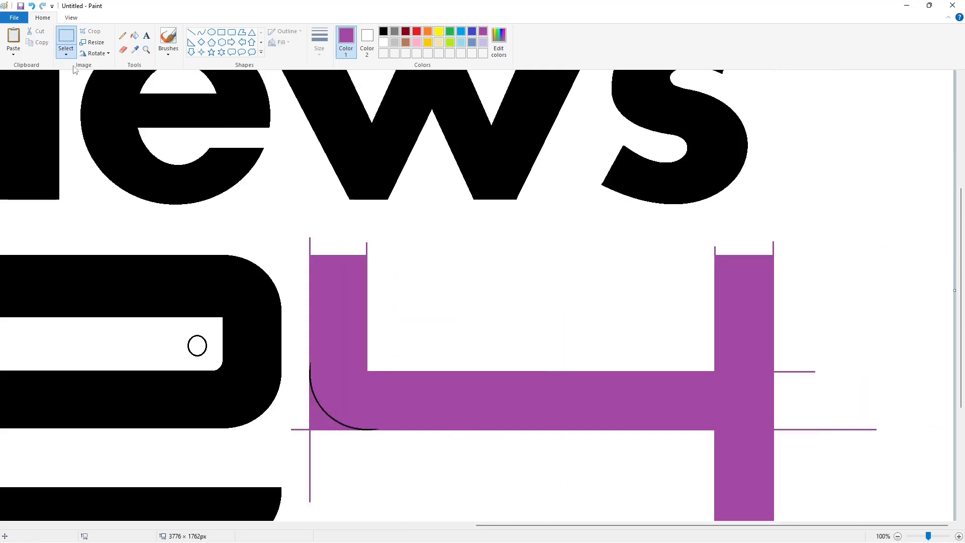
{"action": "left_click", "coordinate": [66, 37]}
{"action": "left_click_drag", "start_coordinate": [170, 331], "coordinate": [214, 364]}
{"action": "key", "text": "ctrl+c"}
{"action": "key", "text": "ctrl+v"}
{"action": "left_click_drag", "start_coordinate": [33, 95], "coordinate": [395, 367]}
{"action": "key", "text": "Left"}
{"action": "key", "text": "Left"}
{"action": "key", "text": "Left"}
{"action": "key", "text": "Left"}
{"action": "key", "text": "Left"}
{"action": "key", "text": "Left"}
{"action": "key", "text": "Left"}
{"action": "key", "text": "Left"}
{"action": "key", "text": "Left"}
{"action": "key", "text": "Left"}
{"action": "key", "text": "Left"}
{"action": "key", "text": "Left"}
{"action": "key", "text": "Left"}
{"action": "key", "text": "Left"}
{"action": "key", "text": "Left"}
{"action": "key", "text": "Left"}
{"action": "key", "text": "Left"}
{"action": "key", "text": "Left"}
{"action": "key", "text": "Left"}
{"action": "key", "text": "Left"}
{"action": "left_click", "coordinate": [522, 330]}
Fill the gap behind the small circle with purple, and whiten the circle's outline and the area outside the corner arc.
{"action": "left_click", "coordinate": [134, 35]}
{"action": "left_click", "coordinate": [370, 369]}
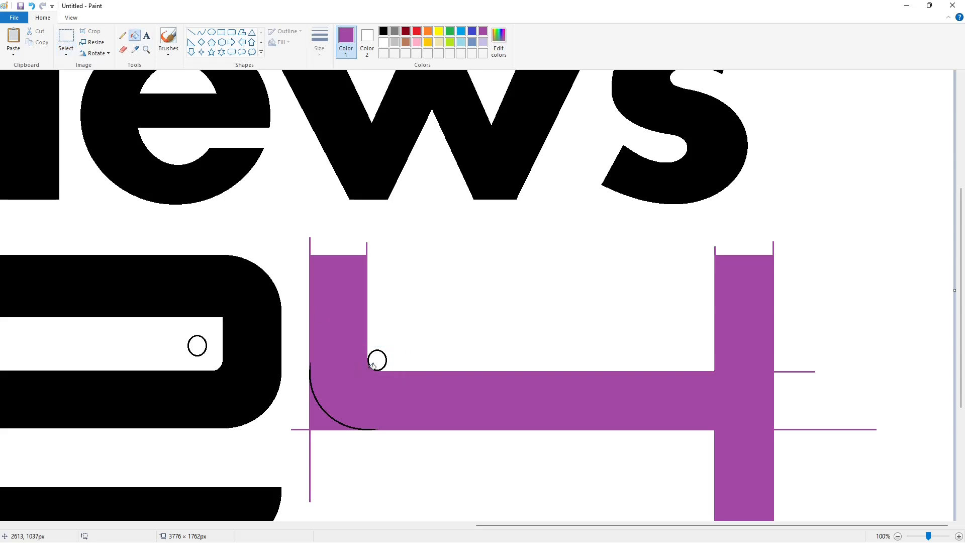
{"action": "left_click", "coordinate": [898, 536]}
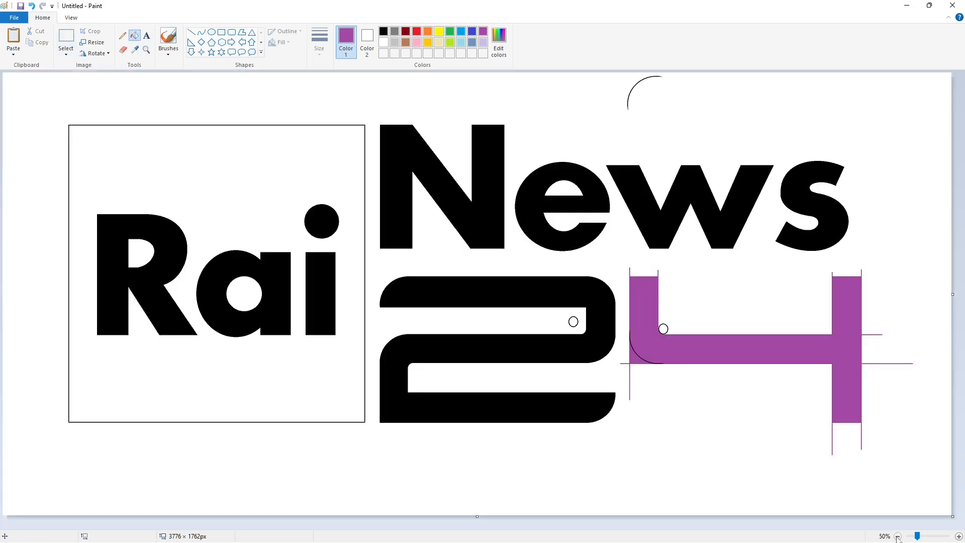
{"action": "left_click", "coordinate": [959, 537]}
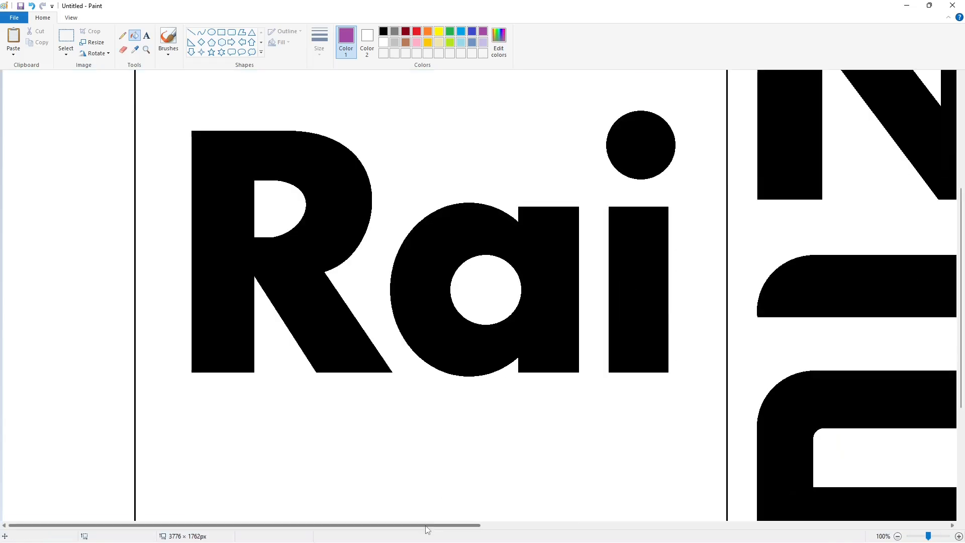
{"action": "left_click_drag", "start_coordinate": [312, 526], "coordinate": [766, 526]}
{"action": "scroll", "coordinate": [754, 502], "scroll_direction": "down", "scroll_amount": 2}
{"action": "left_click", "coordinate": [383, 43]}
{"action": "left_click", "coordinate": [346, 310]}
{"action": "left_click", "coordinate": [413, 241]}
Fill the 4 with black and draw white lines along its edges to cut off the protruding guide lines.
{"action": "left_click", "coordinate": [383, 32]}
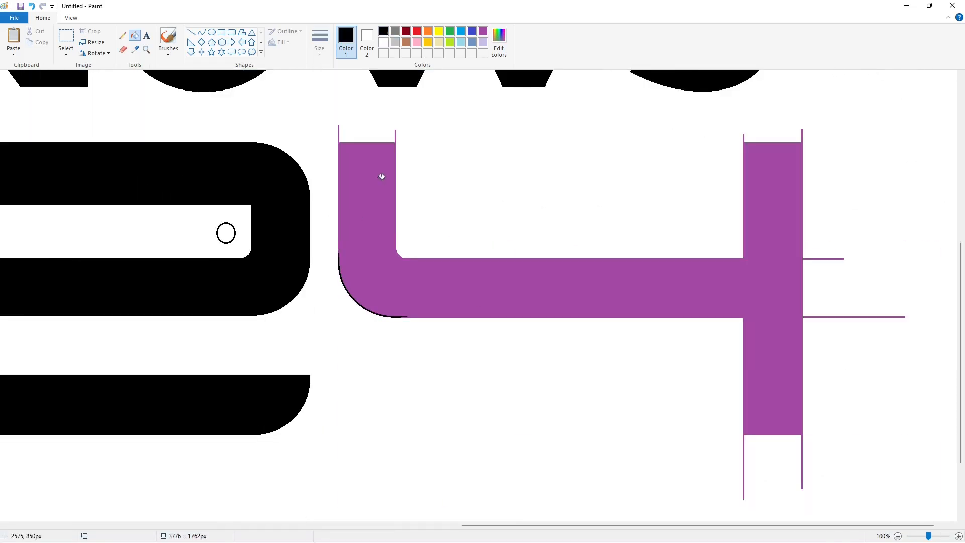
{"action": "left_click", "coordinate": [381, 180]}
{"action": "scroll", "coordinate": [380, 180], "scroll_direction": "up", "scroll_amount": 2}
{"action": "left_click", "coordinate": [192, 32]}
{"action": "left_click", "coordinate": [319, 43]}
{"action": "left_click", "coordinate": [383, 45]}
{"action": "left_click_drag", "start_coordinate": [328, 254], "coordinate": [808, 359]}
{"action": "left_click", "coordinate": [819, 354]}
{"action": "scroll", "coordinate": [819, 352], "scroll_direction": "down", "scroll_amount": 2}
{"action": "key", "text": "Left"}
{"action": "left_click", "coordinate": [845, 385]}
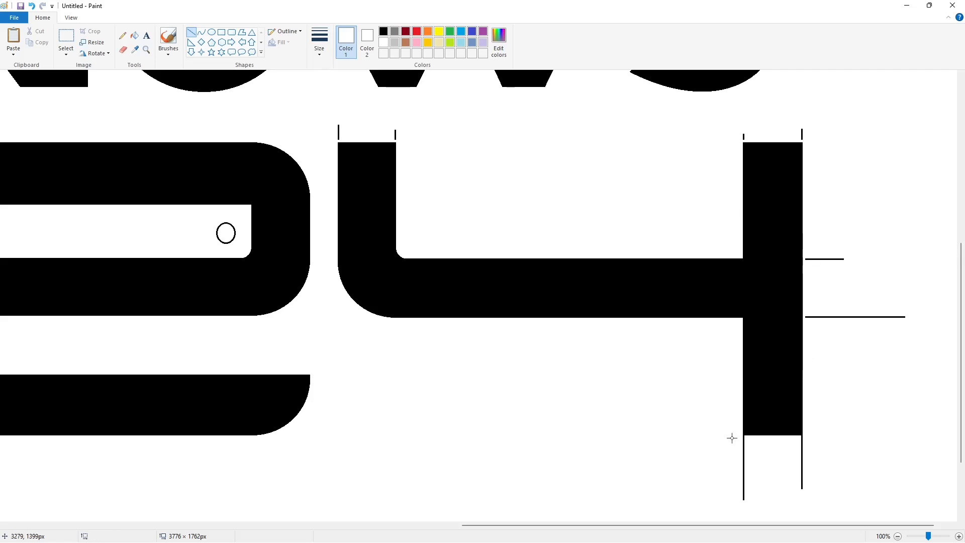
Erase the leftover guide line stubs around the 4 by filling them with white.
{"action": "left_click", "coordinate": [134, 35]}
{"action": "left_click", "coordinate": [339, 131]}
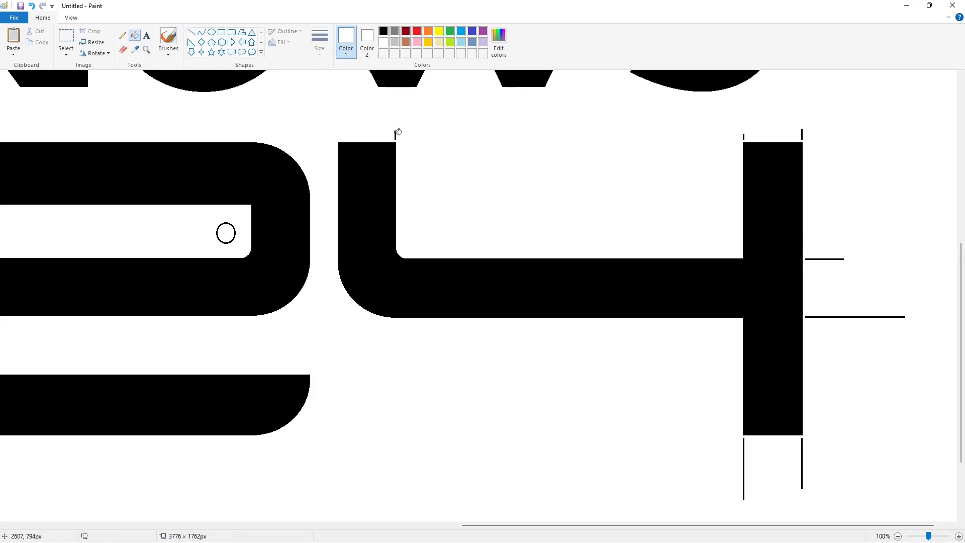
{"action": "left_click", "coordinate": [803, 133]}
{"action": "left_click", "coordinate": [829, 259]}
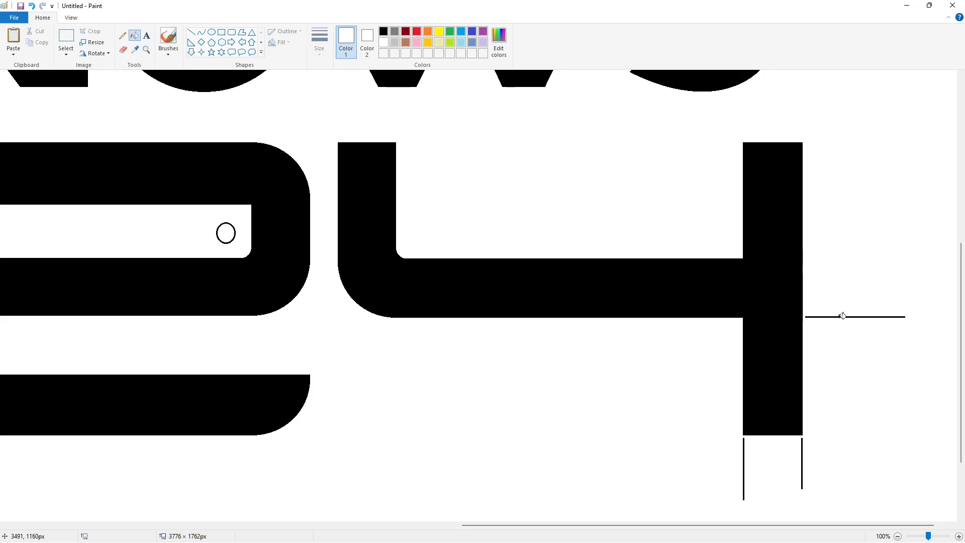
{"action": "left_click", "coordinate": [840, 316]}
{"action": "left_click", "coordinate": [802, 438]}
{"action": "left_click", "coordinate": [744, 445]}
{"action": "left_click", "coordinate": [899, 535]}
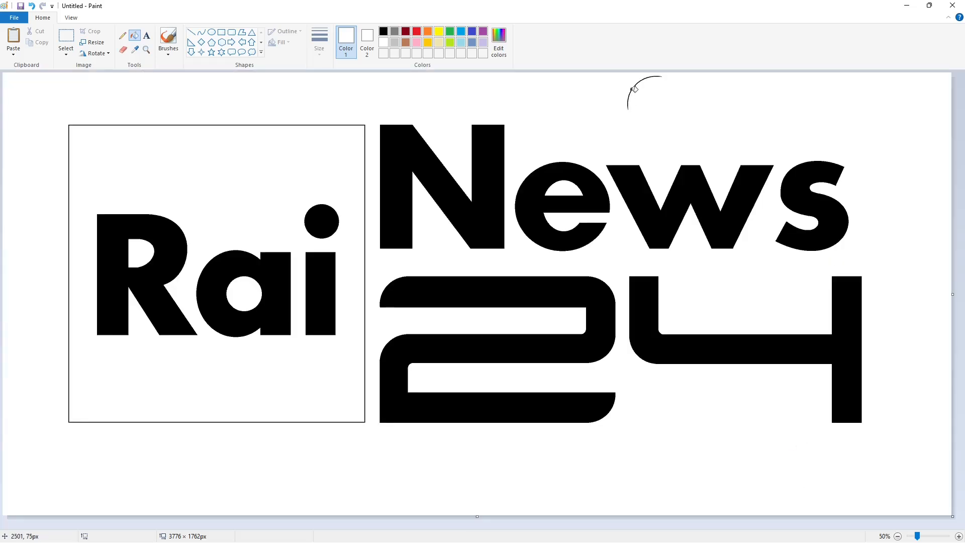
Recolour the Rai letters purple and fill the surrounding square and the counters of R and a with black.
{"action": "left_click", "coordinate": [483, 31]}
{"action": "left_click", "coordinate": [111, 276]}
{"action": "left_click", "coordinate": [274, 282]}
{"action": "left_click", "coordinate": [320, 302]}
{"action": "left_click", "coordinate": [383, 31]}
{"action": "left_click", "coordinate": [217, 151]}
{"action": "left_click", "coordinate": [245, 294]}
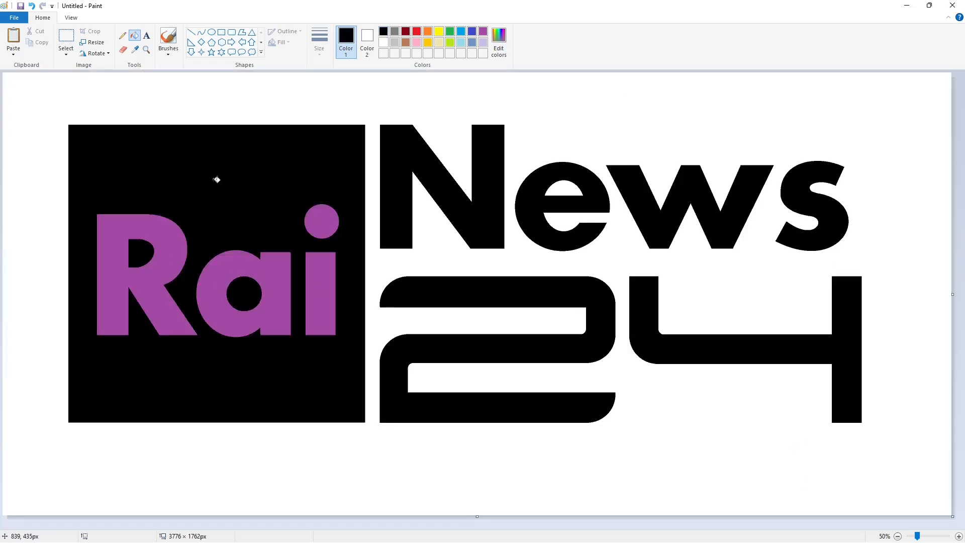
Mix a custom gray slightly lighter than the standard dark gray and fill the Rai square with it.
{"action": "left_click", "coordinate": [394, 31]}
{"action": "left_click", "coordinate": [499, 45]}
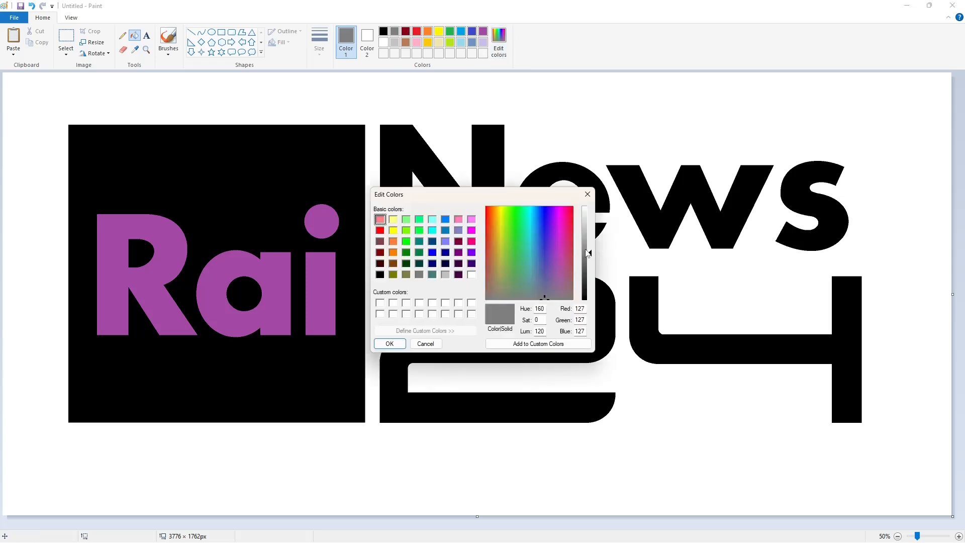
{"action": "left_click_drag", "start_coordinate": [588, 253], "coordinate": [590, 245]}
{"action": "left_click", "coordinate": [404, 344]}
{"action": "left_click", "coordinate": [271, 207]}
{"action": "left_click", "coordinate": [499, 45]}
{"action": "left_click", "coordinate": [427, 345]}
{"action": "left_click", "coordinate": [300, 172]}
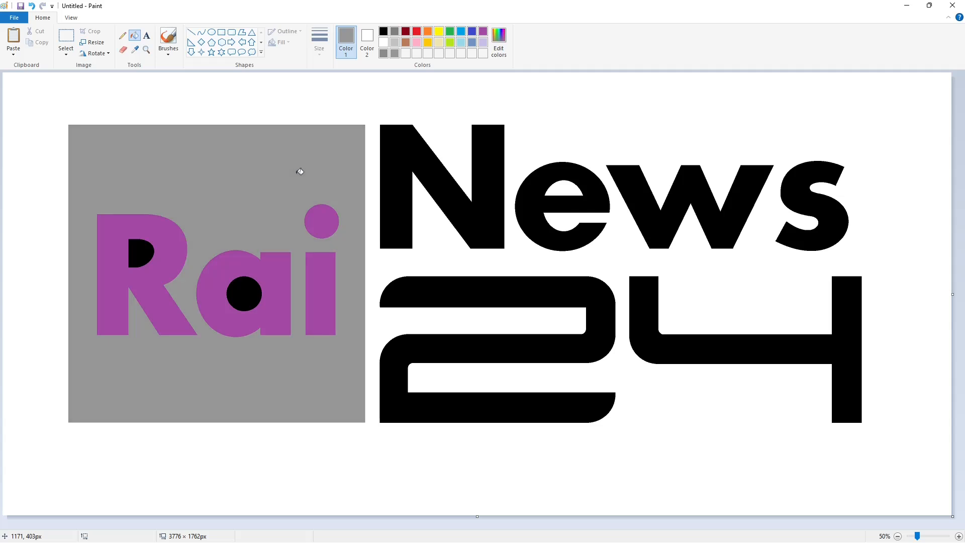
Fill the letters of News and the counters of R and a with the custom light gray.
{"action": "left_click", "coordinate": [404, 169]}
{"action": "left_click", "coordinate": [540, 221]}
{"action": "left_click", "coordinate": [653, 219]}
{"action": "left_click", "coordinate": [817, 208]}
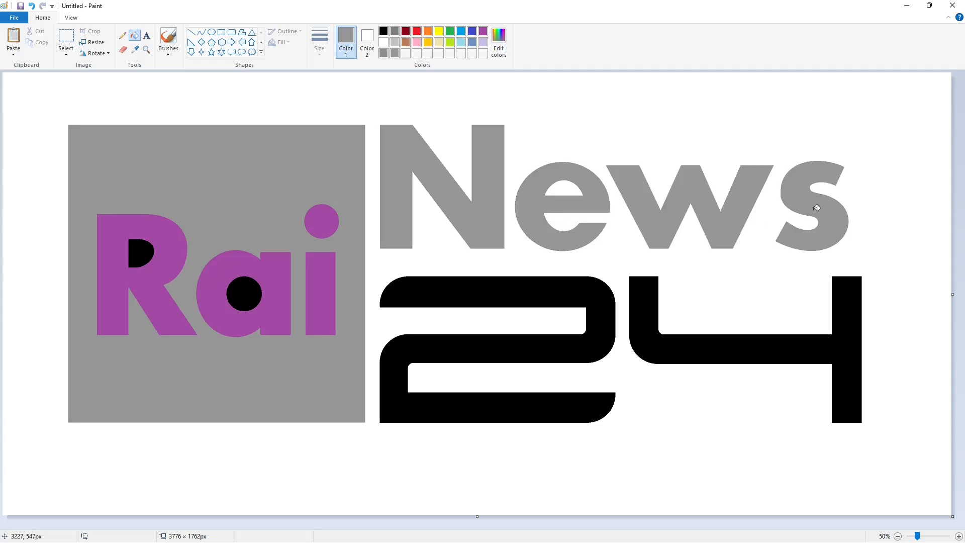
{"action": "left_click", "coordinate": [416, 31]}
{"action": "left_click", "coordinate": [398, 53]}
{"action": "left_click", "coordinate": [141, 254]}
{"action": "left_click", "coordinate": [244, 294]}
Fill the numerals 2 and 4 with red.
{"action": "left_click", "coordinate": [417, 31]}
{"action": "left_click", "coordinate": [567, 290]}
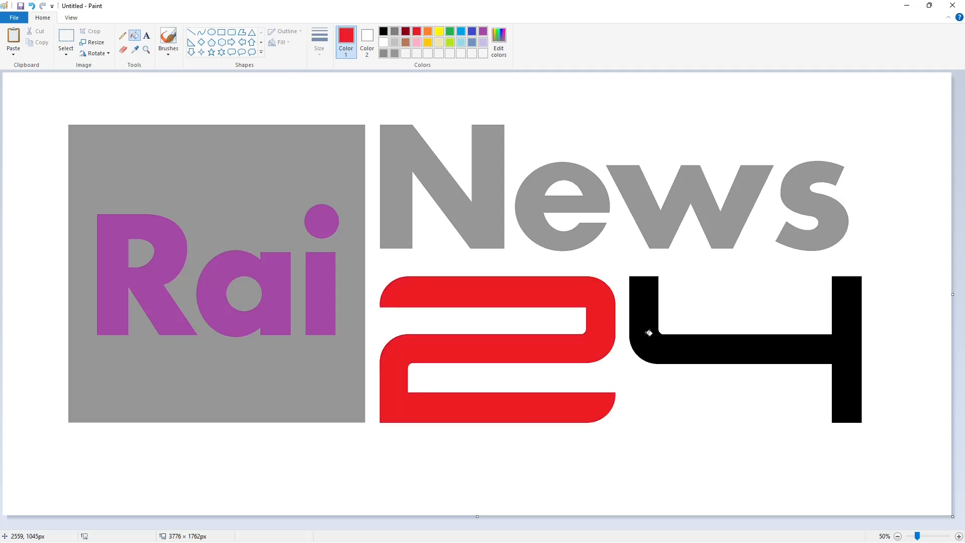
{"action": "left_click", "coordinate": [649, 333]}
Fill the Rai letters, including the dot of the i, with white.
{"action": "left_click", "coordinate": [383, 43]}
{"action": "left_click", "coordinate": [171, 239]}
{"action": "left_click", "coordinate": [281, 262]}
{"action": "left_click", "coordinate": [316, 229]}
{"action": "left_click", "coordinate": [320, 273]}
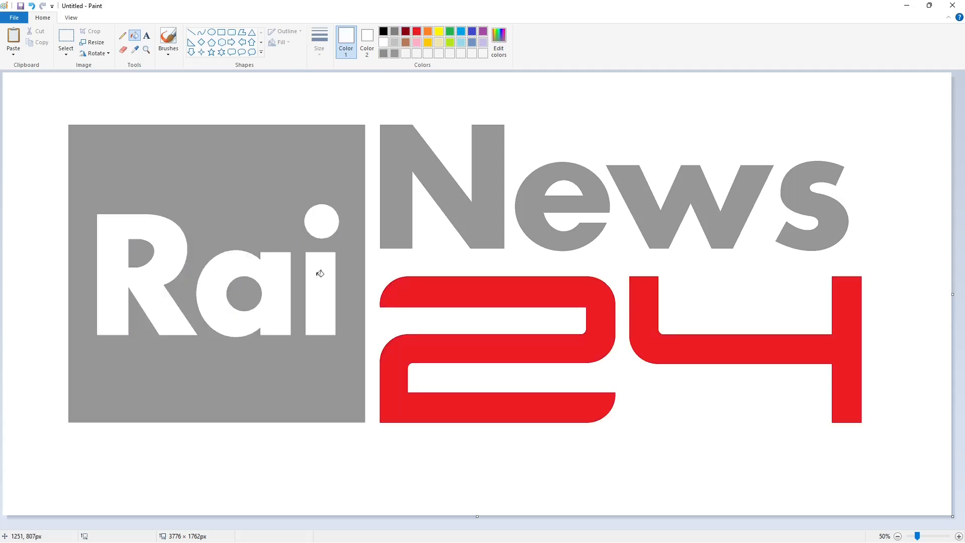
Fill the Rai square and the counters of R and a with the standard dark gray.
{"action": "left_click", "coordinate": [393, 34]}
{"action": "left_click", "coordinate": [219, 178]}
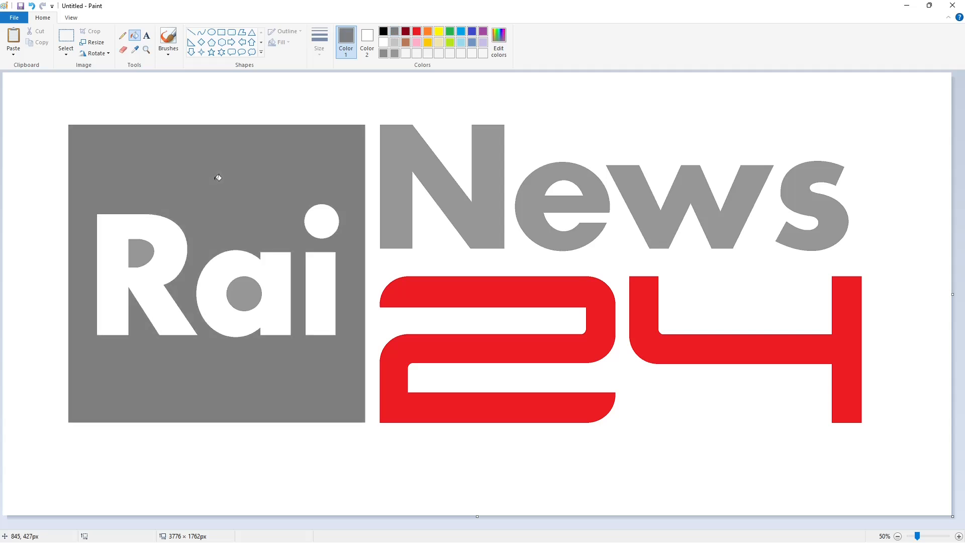
{"action": "left_click", "coordinate": [142, 252]}
{"action": "left_click", "coordinate": [224, 288]}
Fill all four letters of News with the same dark gray as the square.
{"action": "left_click", "coordinate": [391, 204]}
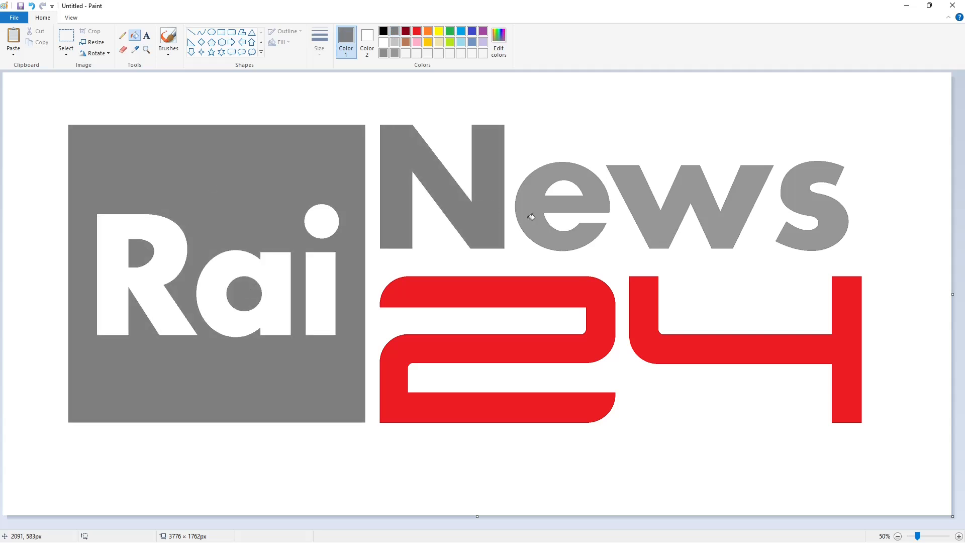
{"action": "left_click", "coordinate": [530, 217]}
{"action": "left_click", "coordinate": [652, 223]}
{"action": "left_click", "coordinate": [821, 234]}
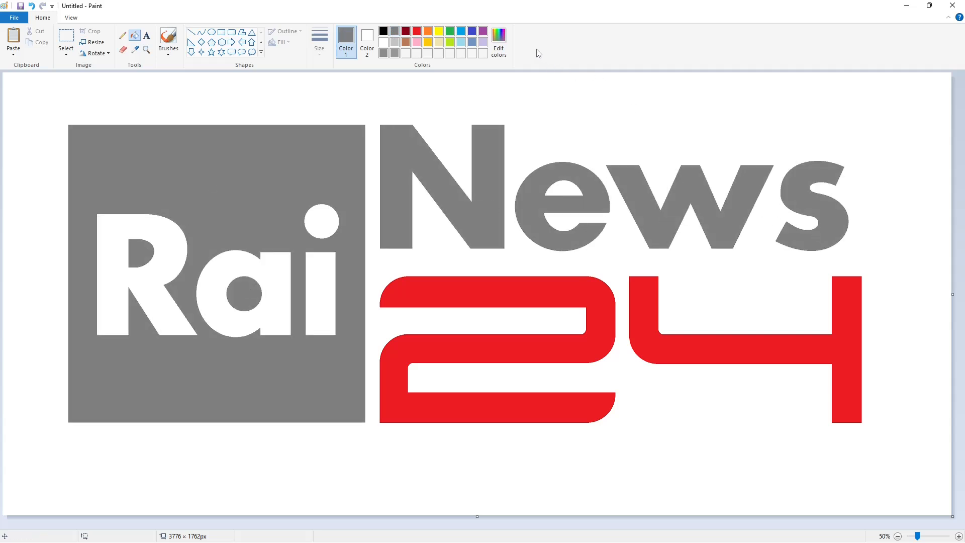